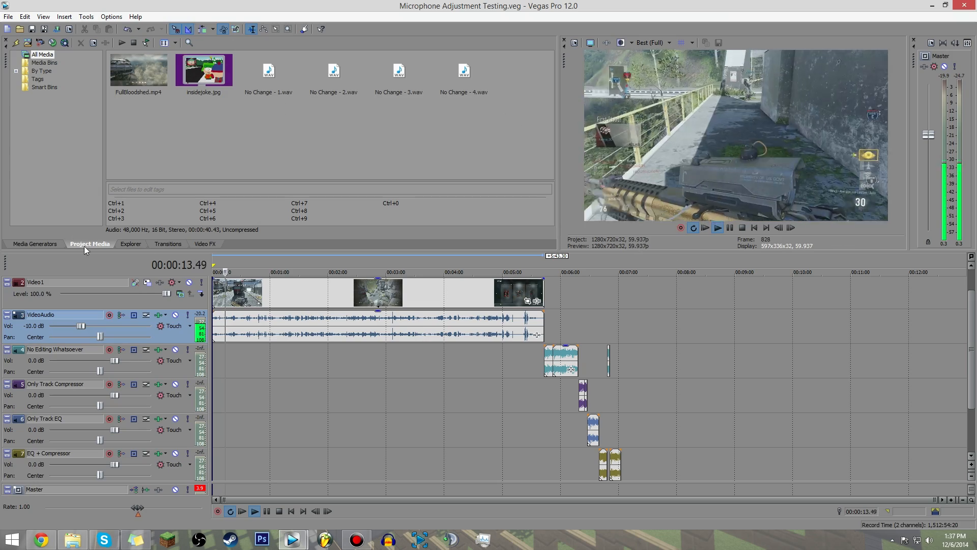
Search the video effects for "minecraft" and apply the Brightness and Contrast Minecraft preset to the Video1 track.
click(194, 246)
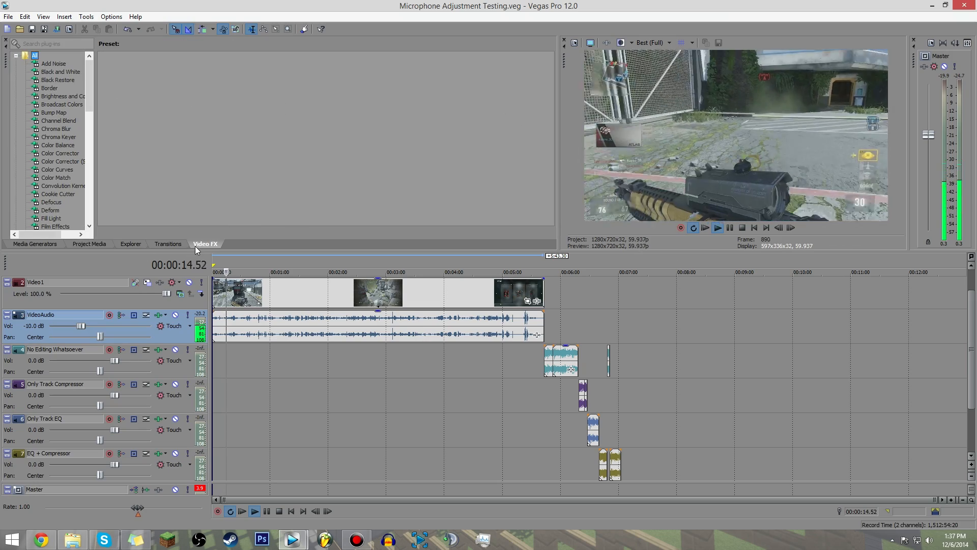
click(50, 46)
text(minecraft)
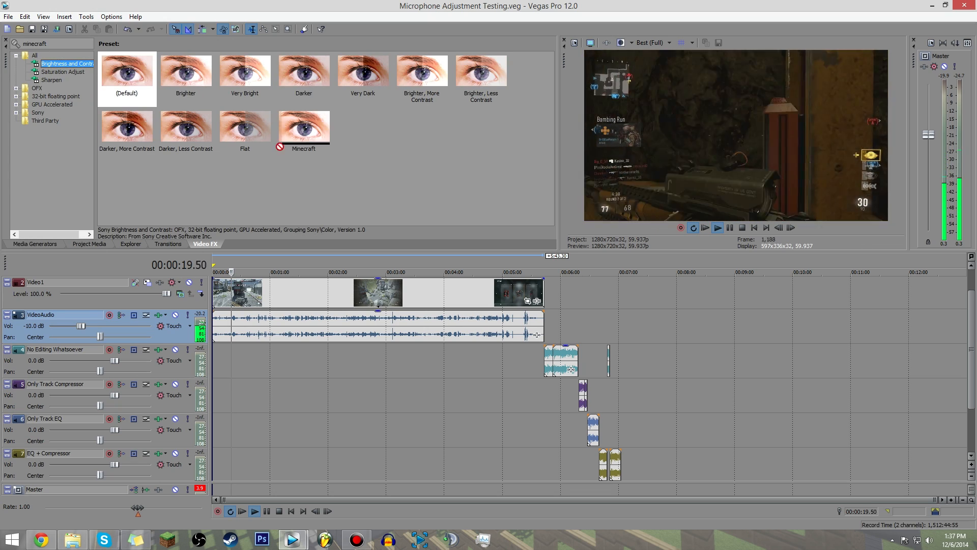
mouse_move(300, 134)
mouse_down()
mouse_move(115, 306)
mouse_move(66, 71)
mouse_up()
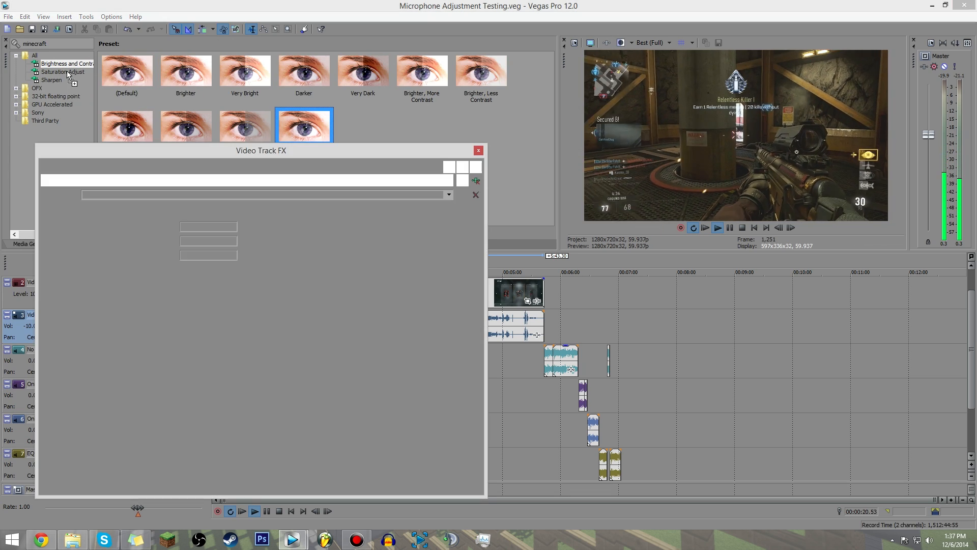
click(471, 153)
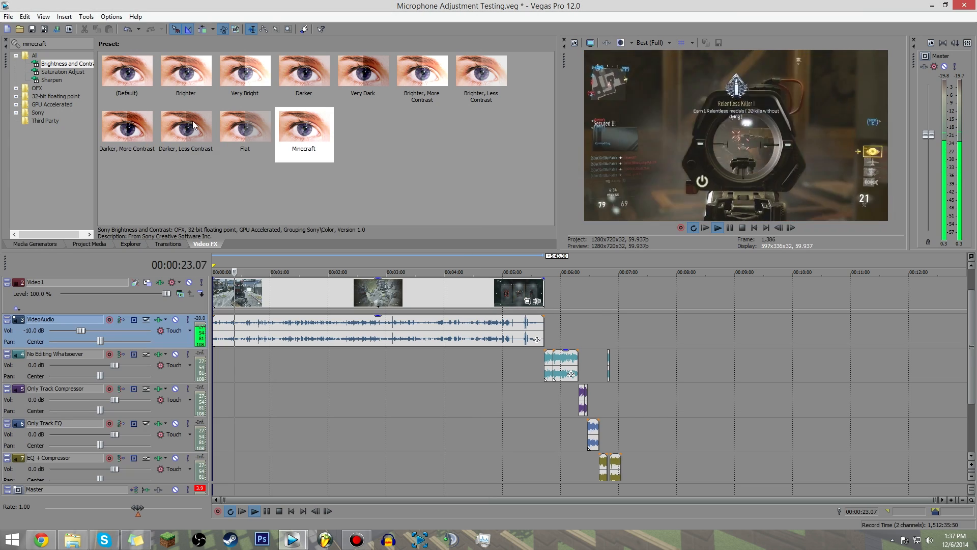
Apply the Minecraft presets of Saturation Adjust and Sharpen to the Video1 track.
click(56, 72)
drag(422, 76, 149, 301)
click(478, 151)
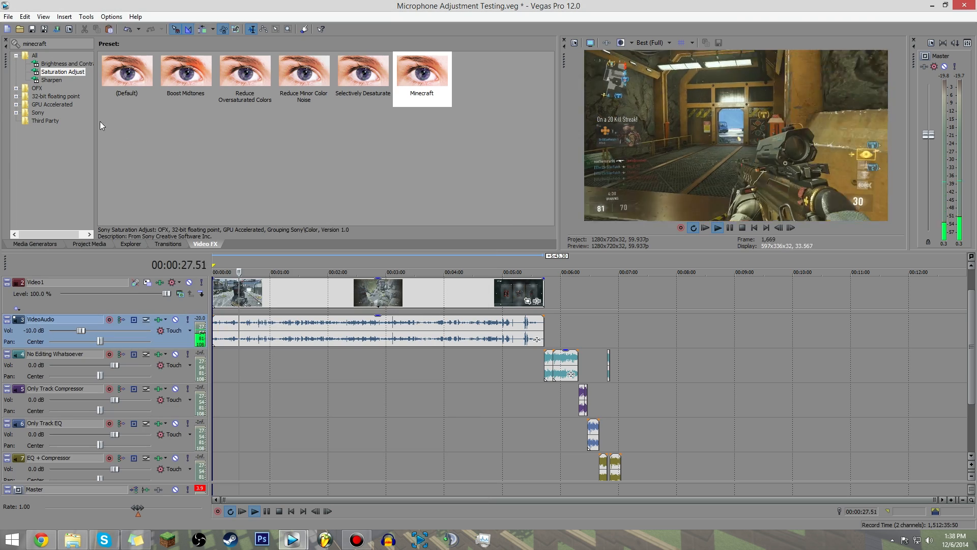
click(53, 79)
drag(341, 77, 149, 304)
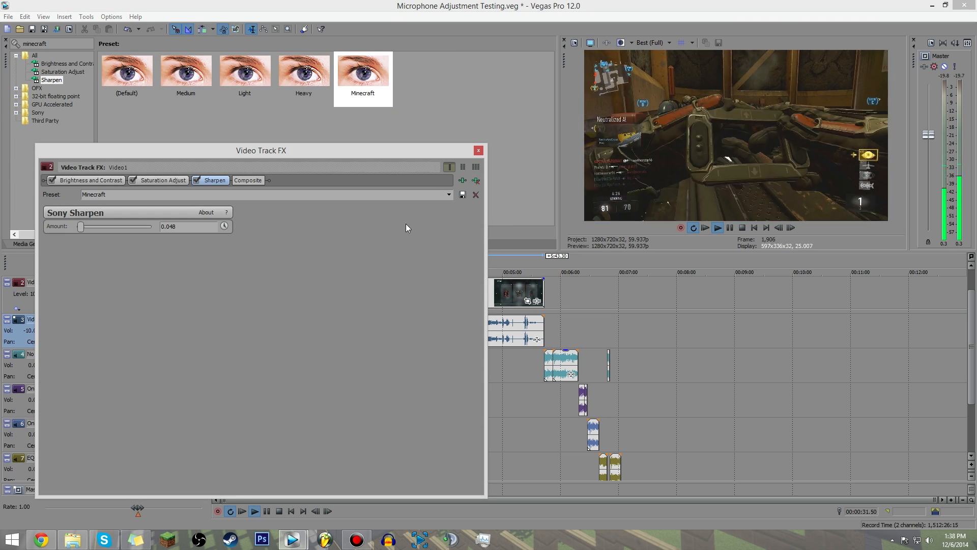
click(478, 151)
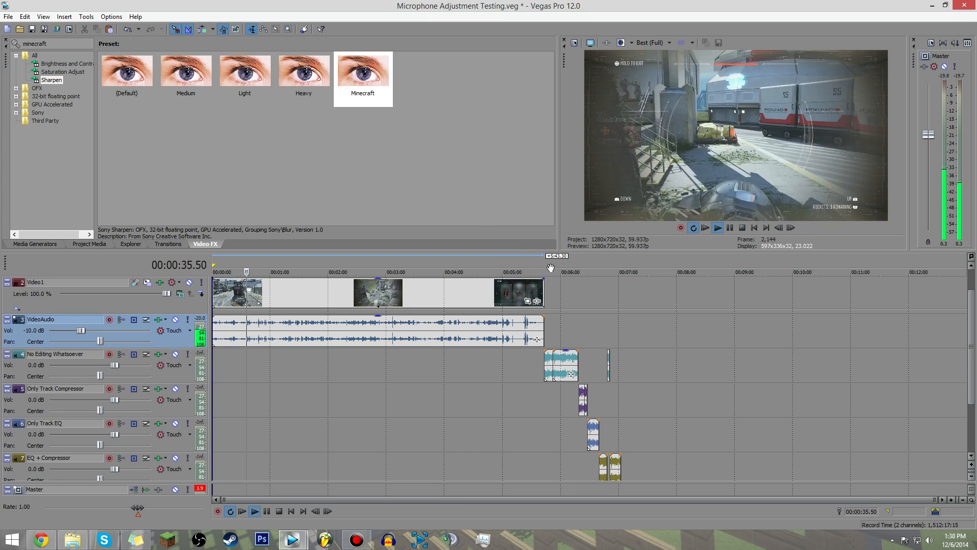
Try the Draft (Auto) and Best (Auto) preview qualities and restore Best (Full).
click(660, 41)
mouse_move(661, 54)
click(714, 55)
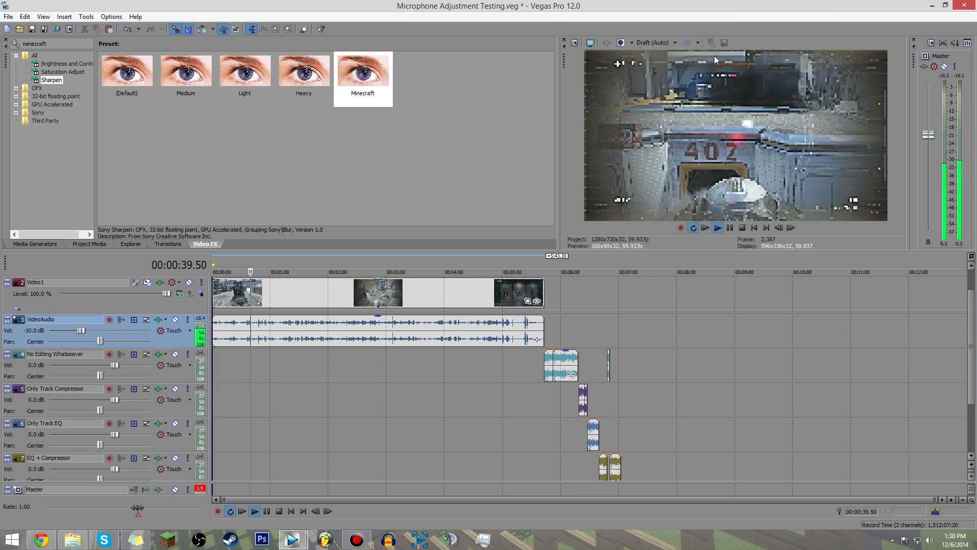
click(655, 45)
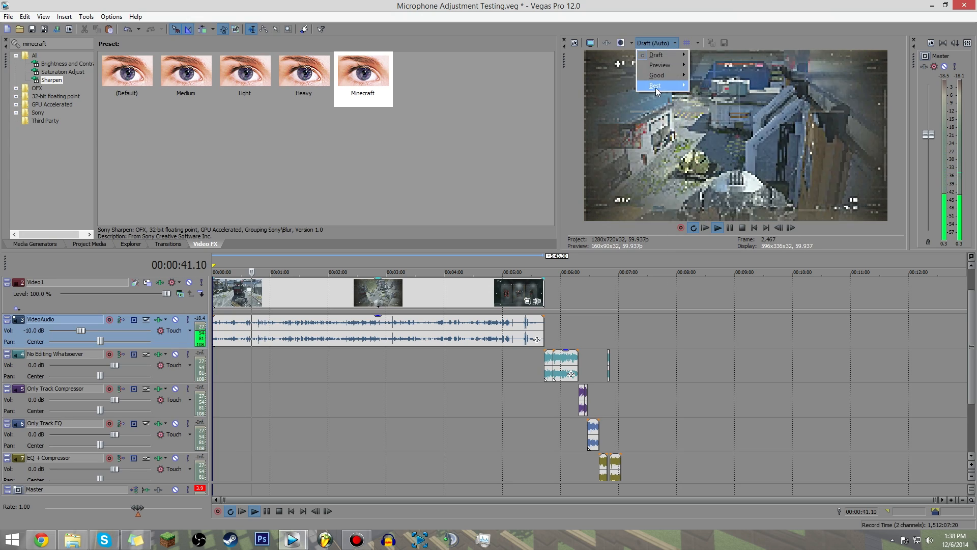
mouse_move(657, 86)
click(714, 86)
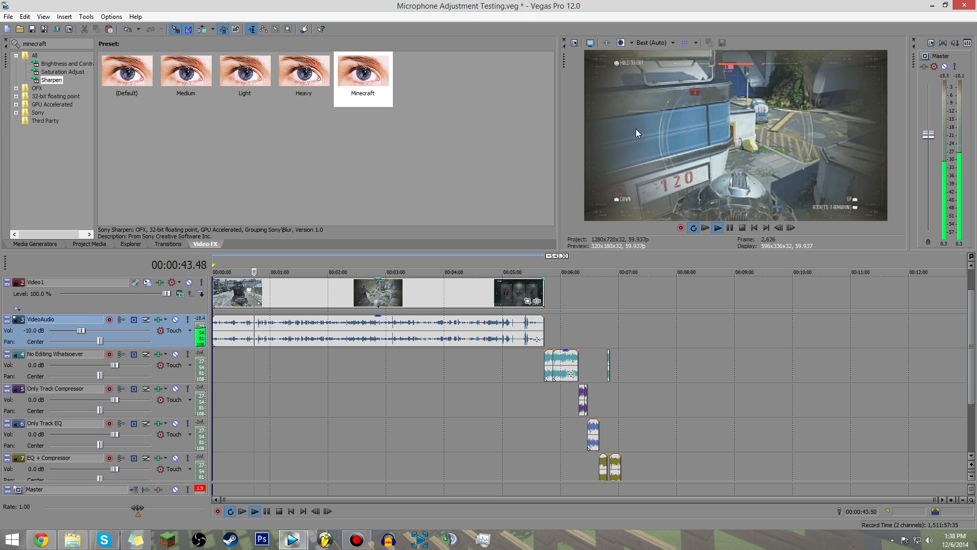
click(670, 46)
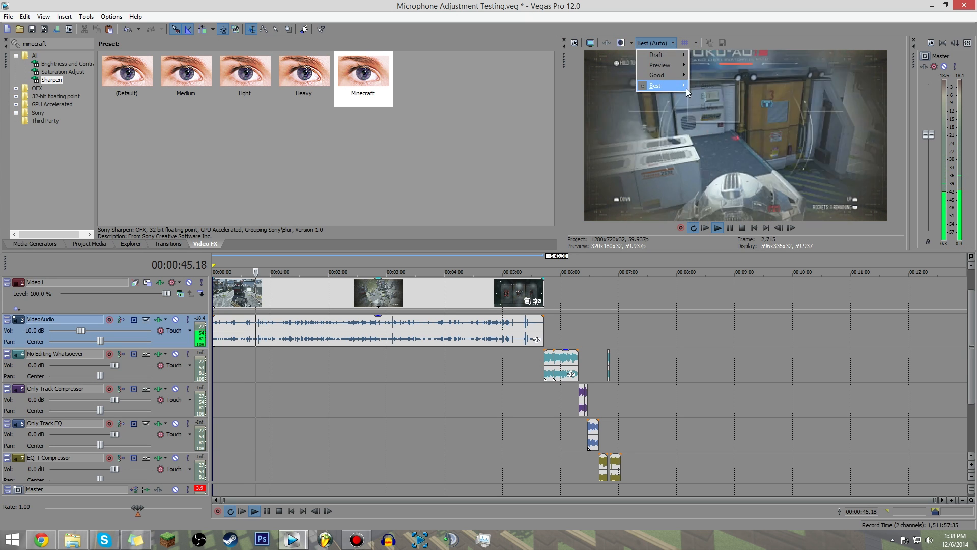
click(711, 93)
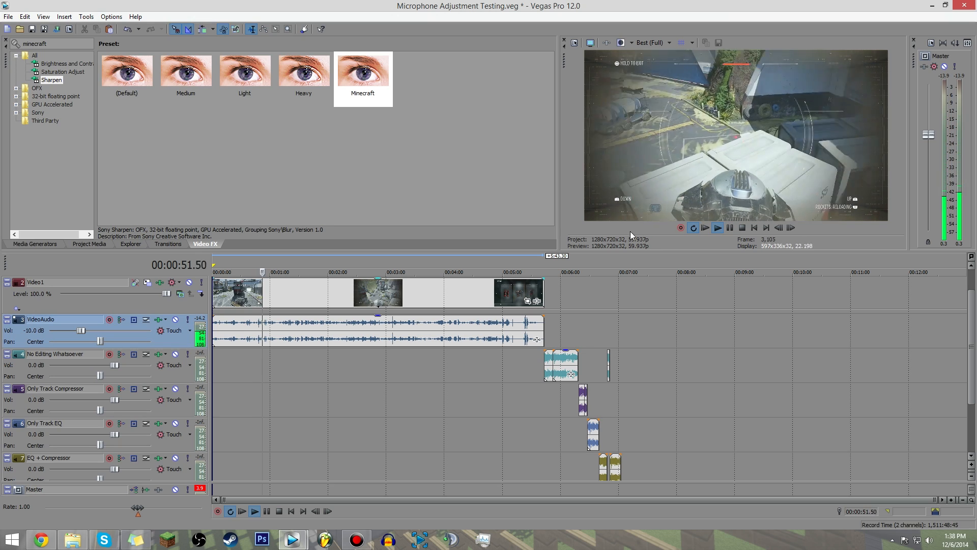
Disable resampling for the gameplay clip on the Video1 track and save the project.
click(477, 284)
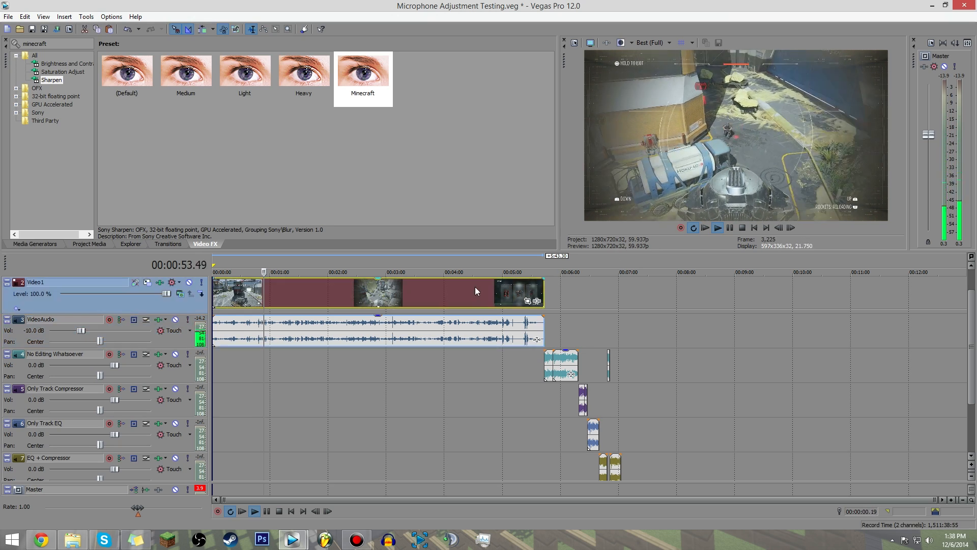
right_click(475, 286)
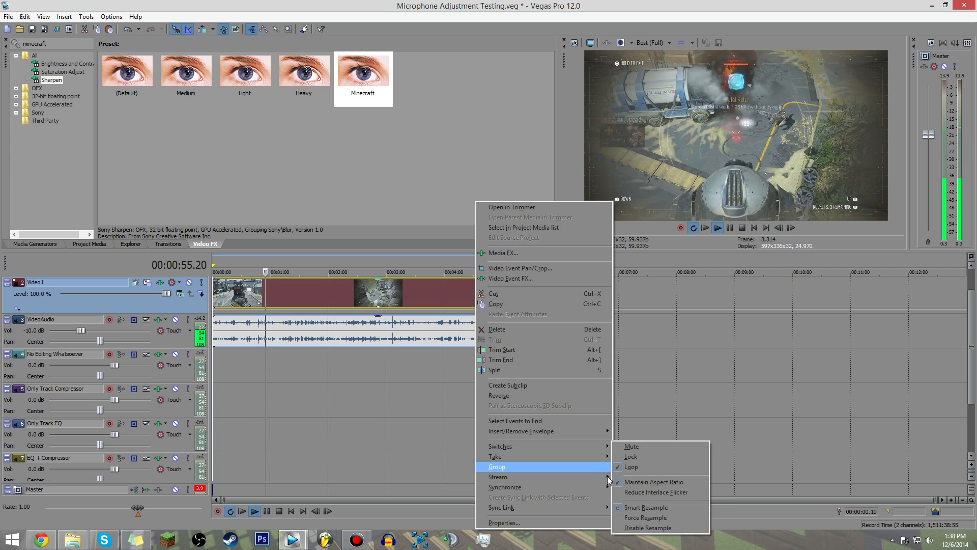
click(636, 528)
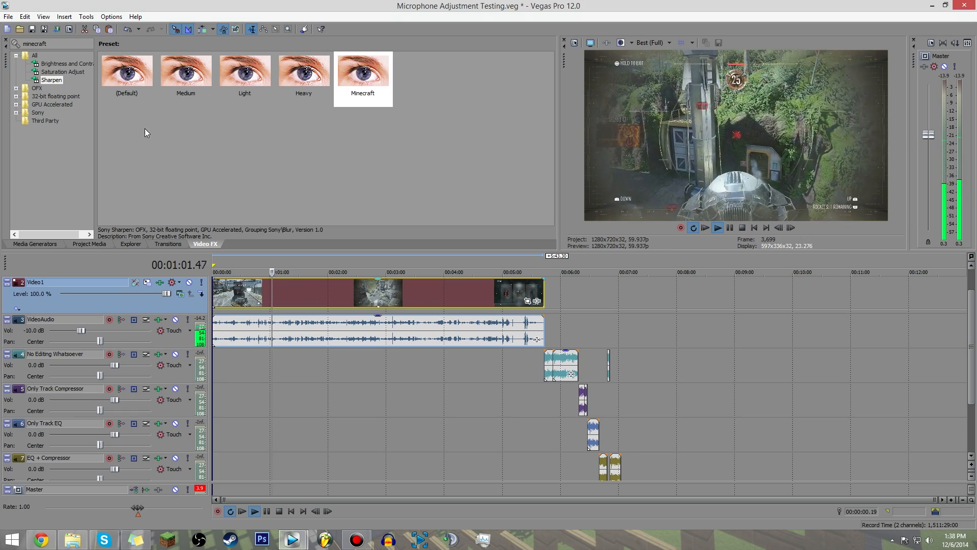
click(32, 29)
Clear the video effects search and bring the project media back into view.
double_click(57, 44)
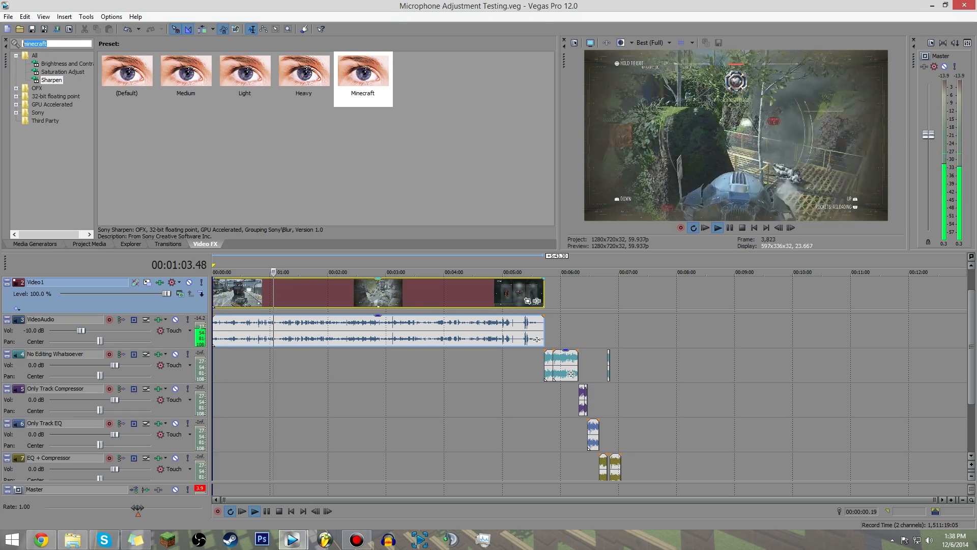
key(BackSpace)
click(93, 245)
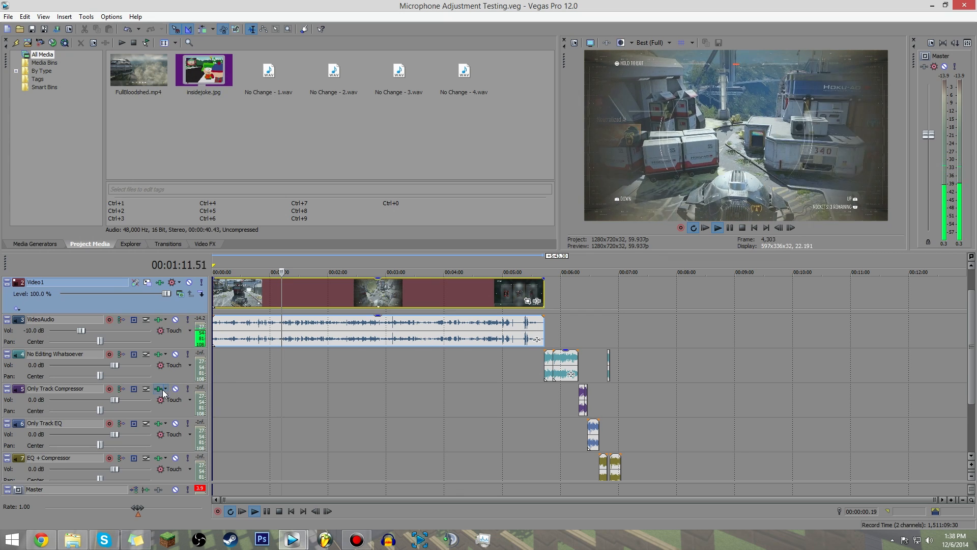
Examine the Track EQ and Track Compressor settings on the No Editing Whatsoever and EQ + Compressor tracks.
click(157, 356)
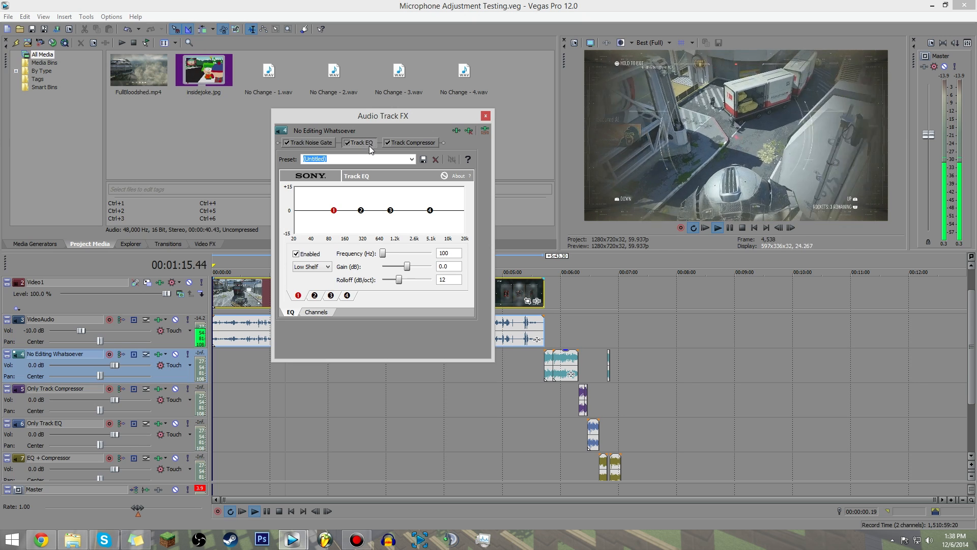
click(402, 143)
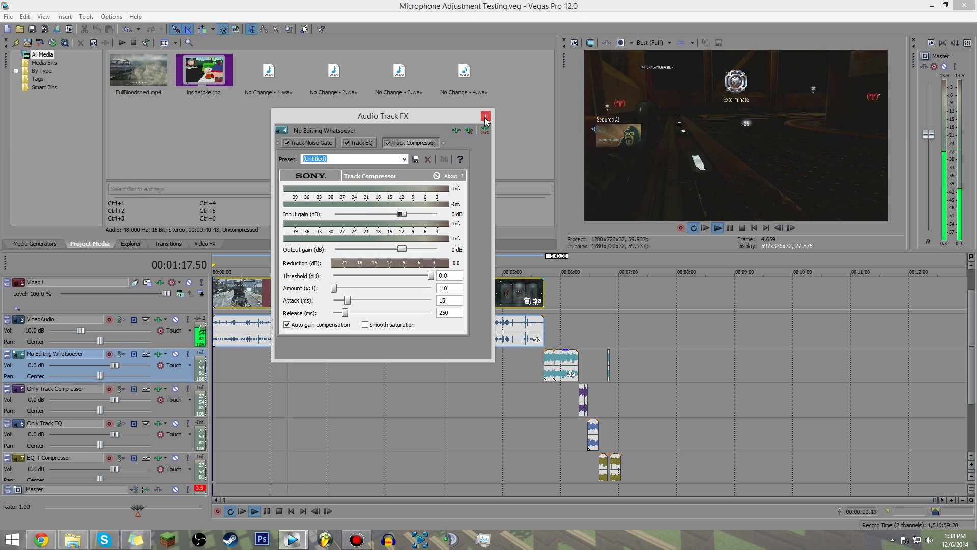
click(486, 117)
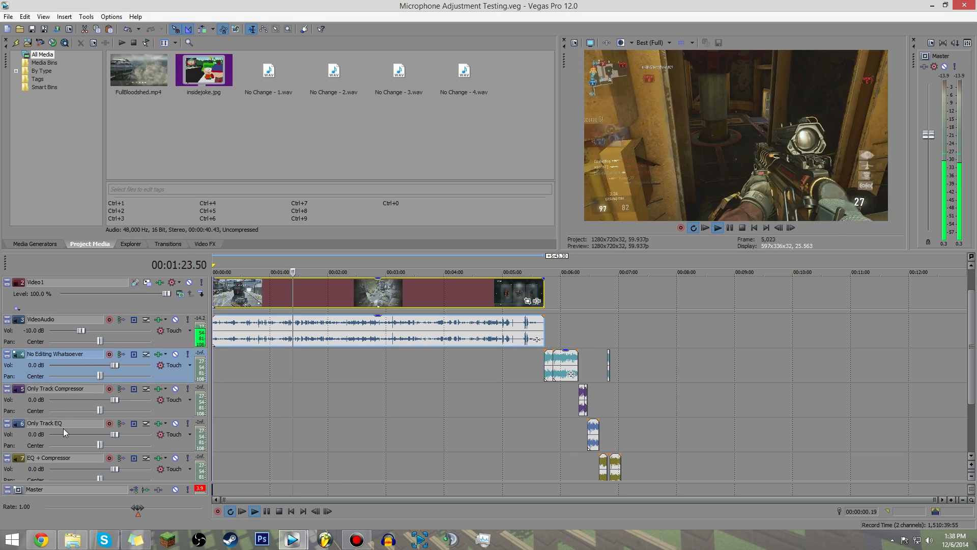
click(164, 454)
click(163, 456)
click(368, 141)
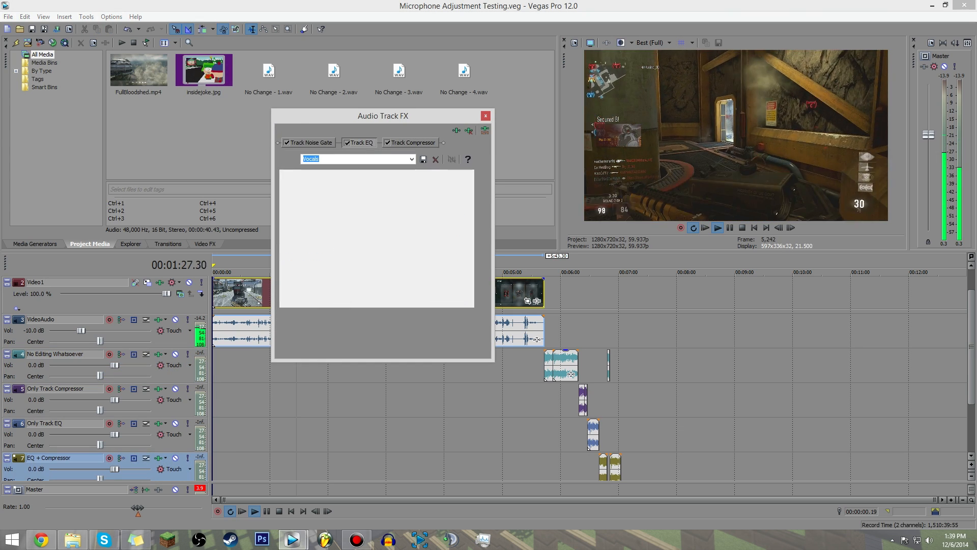
click(410, 142)
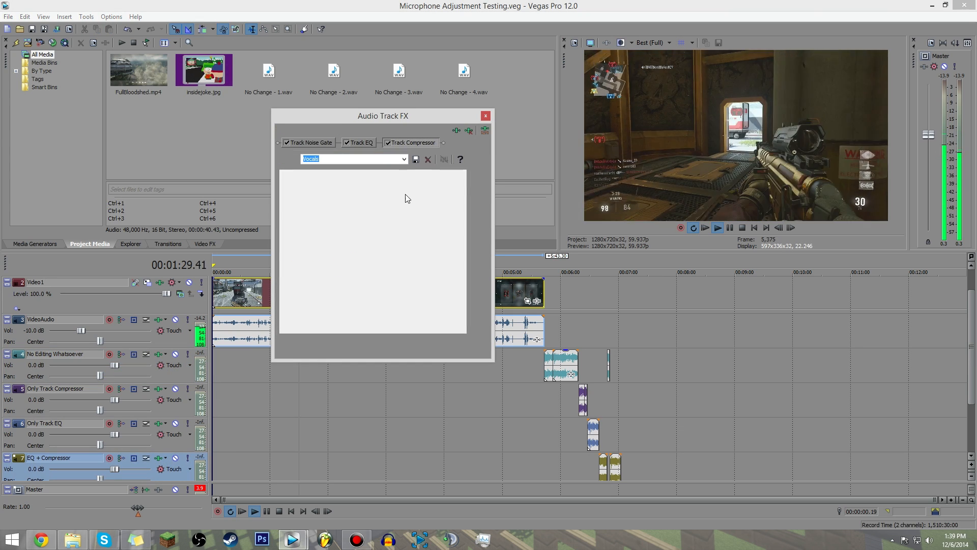
click(485, 116)
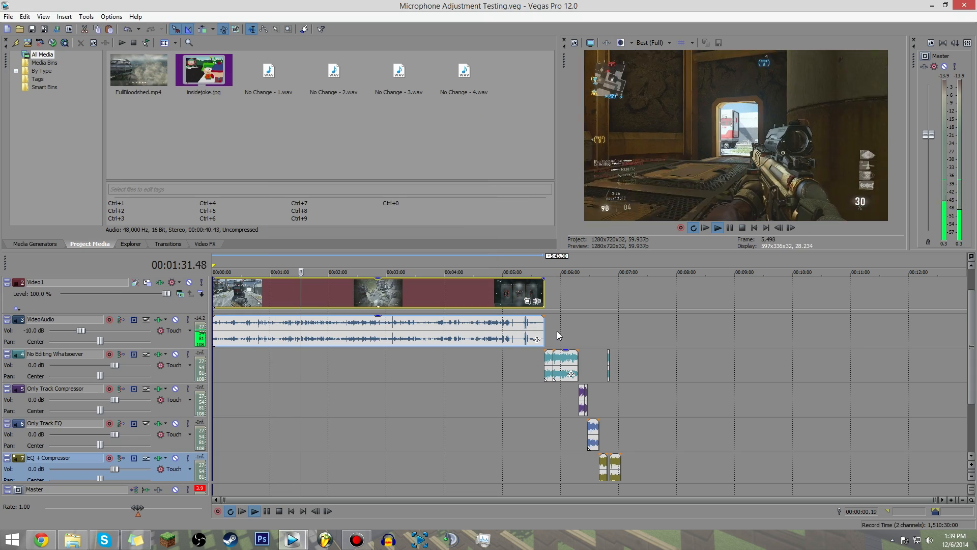
Move the microphone test clips under the gameplay video, starting at about 00:02:16, and mute the VideoAudio track.
drag(560, 364, 359, 372)
click(346, 368)
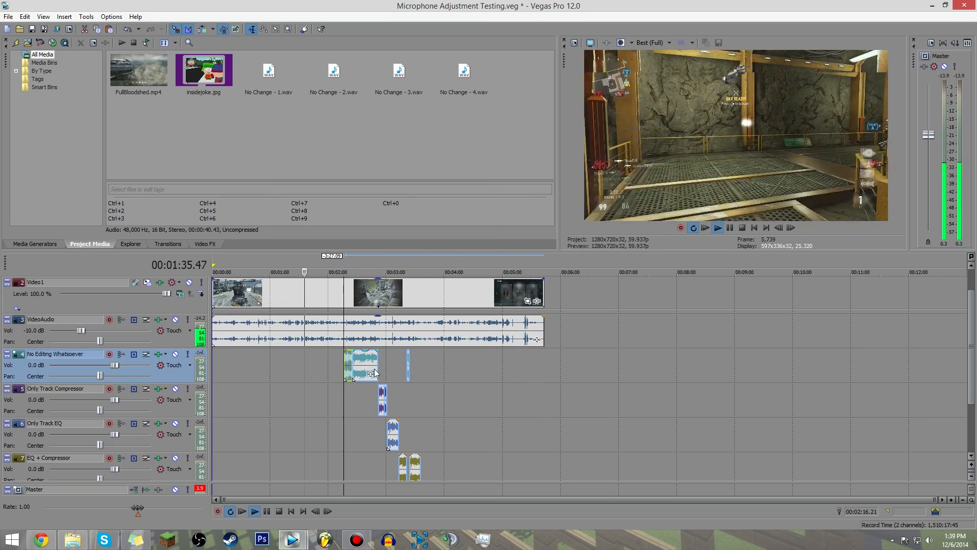
click(176, 319)
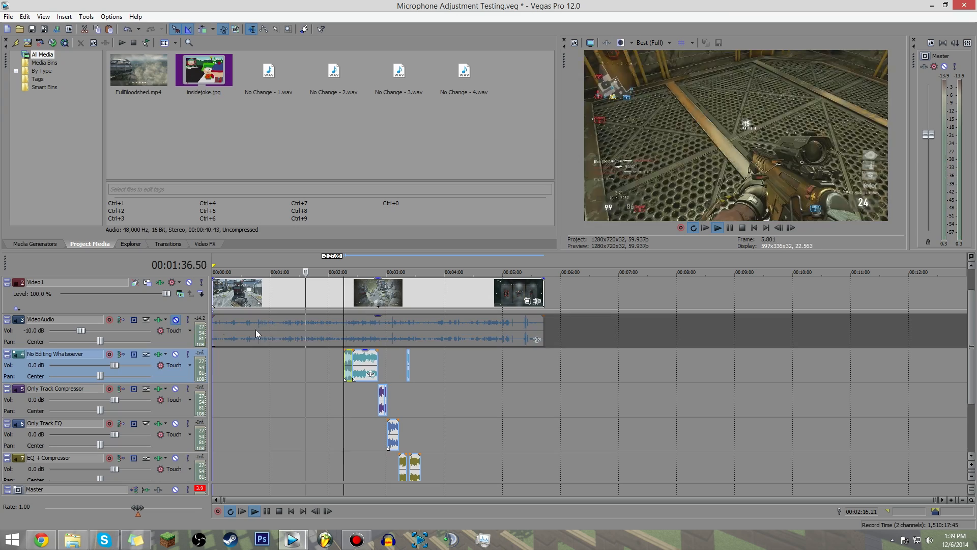
Play the unprocessed microphone clips on the No Editing Whatsoever track from about 00:02:16.
click(717, 228)
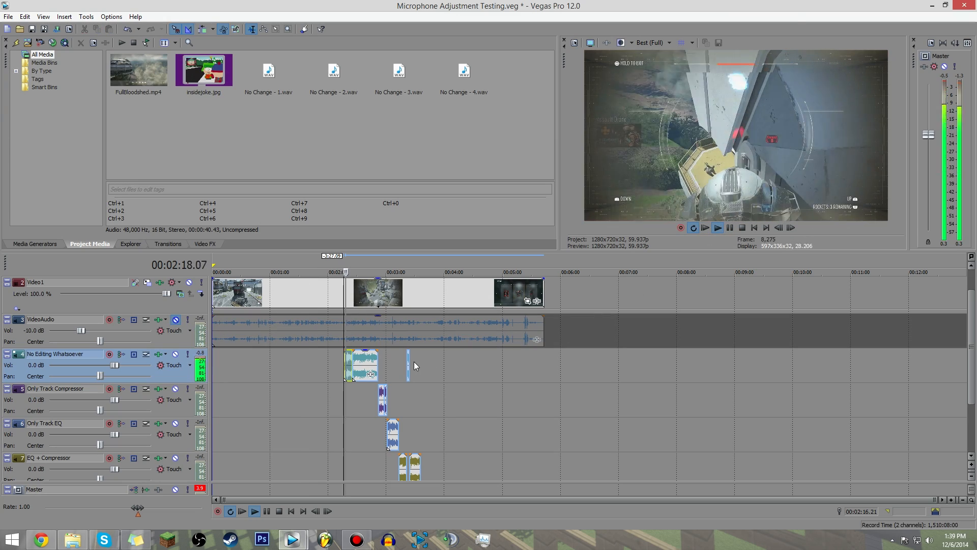
scroll(362, 369, up, 4)
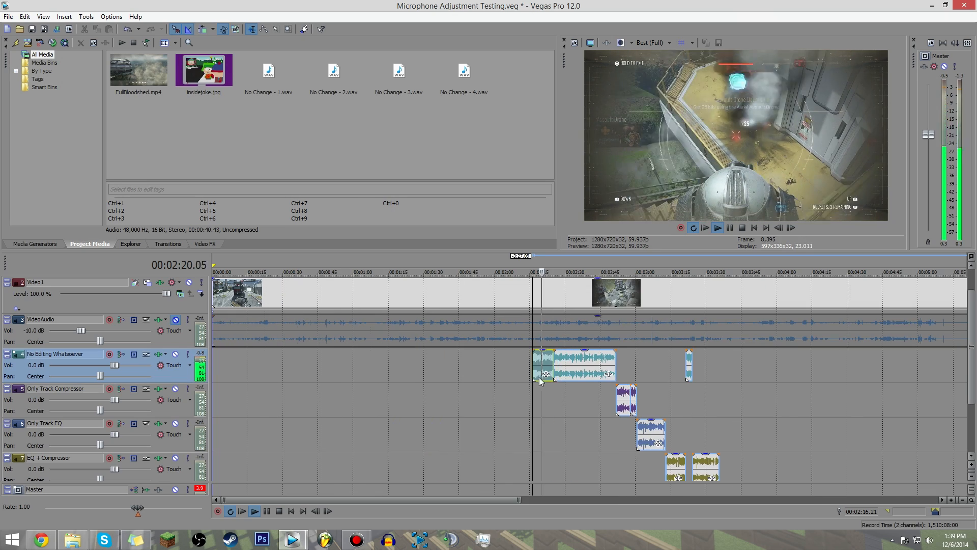
scroll(562, 373, up, 2)
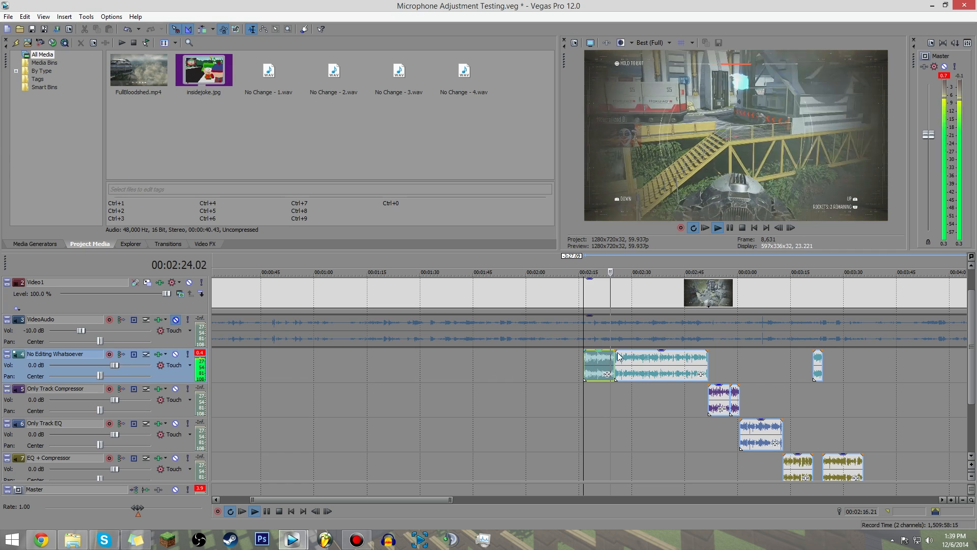
drag(437, 501, 466, 499)
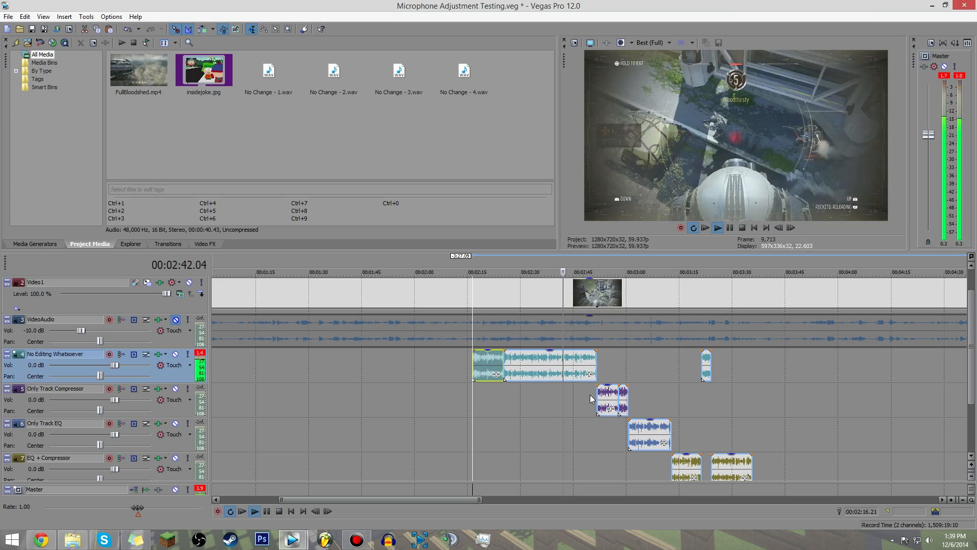
drag(459, 500, 476, 490)
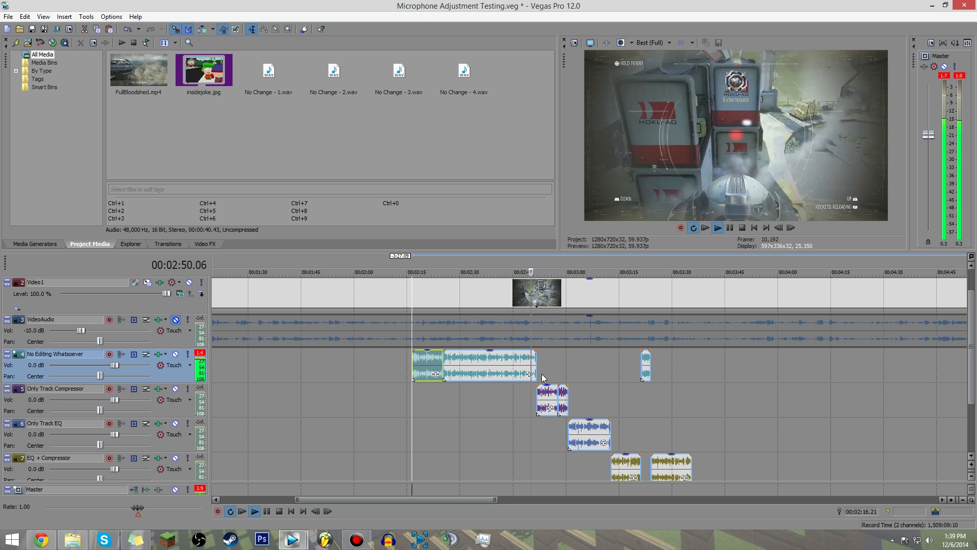
Listen to the microphone clips on the Only Track Compressor track.
scroll(541, 373, up, 6)
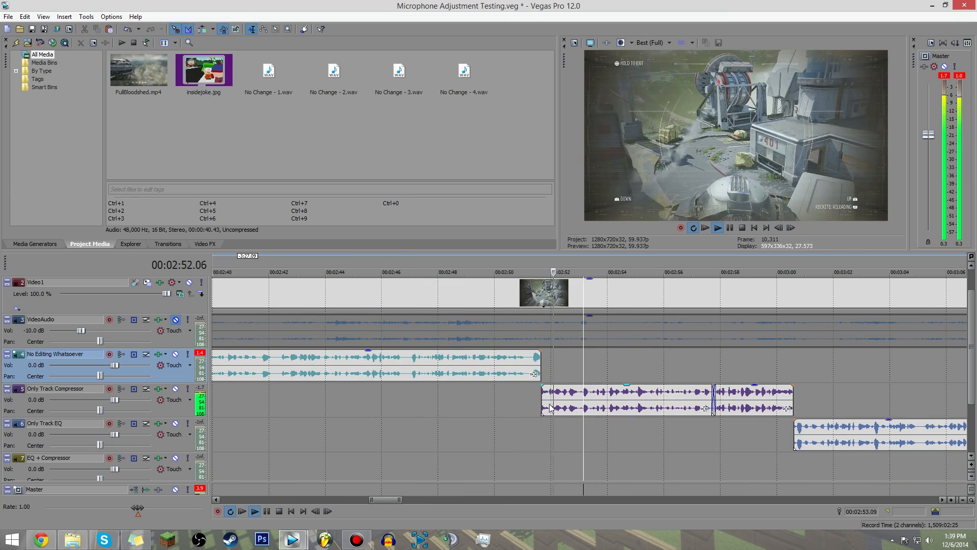
scroll(564, 407, down, 4)
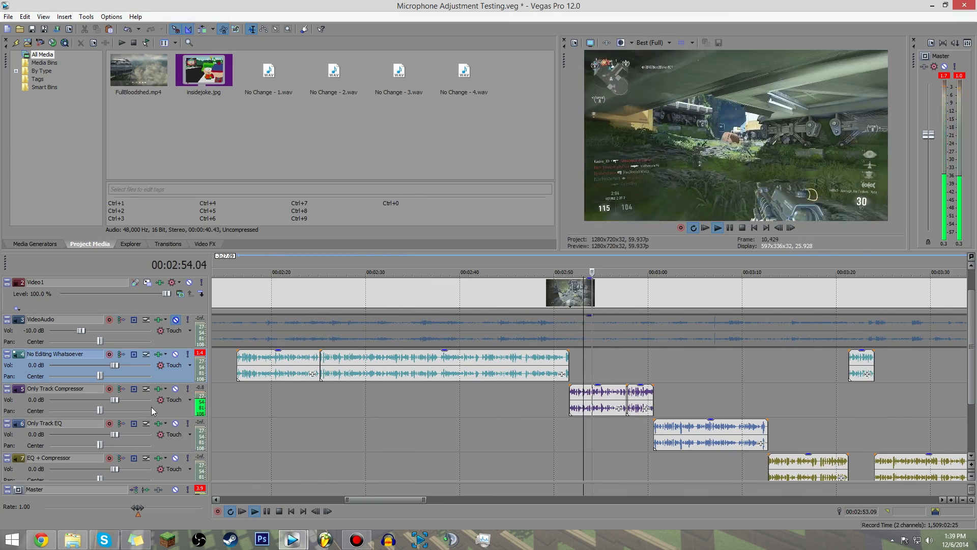
scroll(630, 384, up, 4)
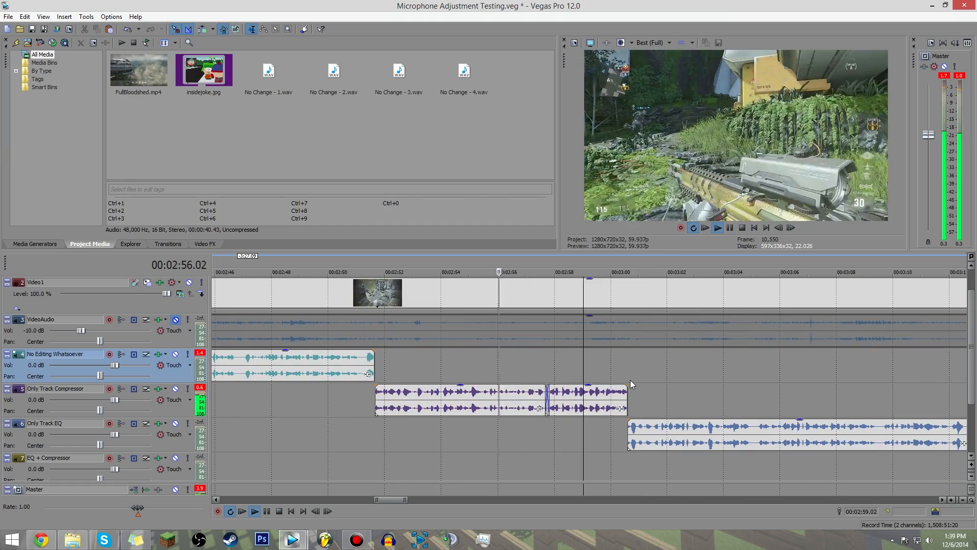
scroll(630, 385, down, 2)
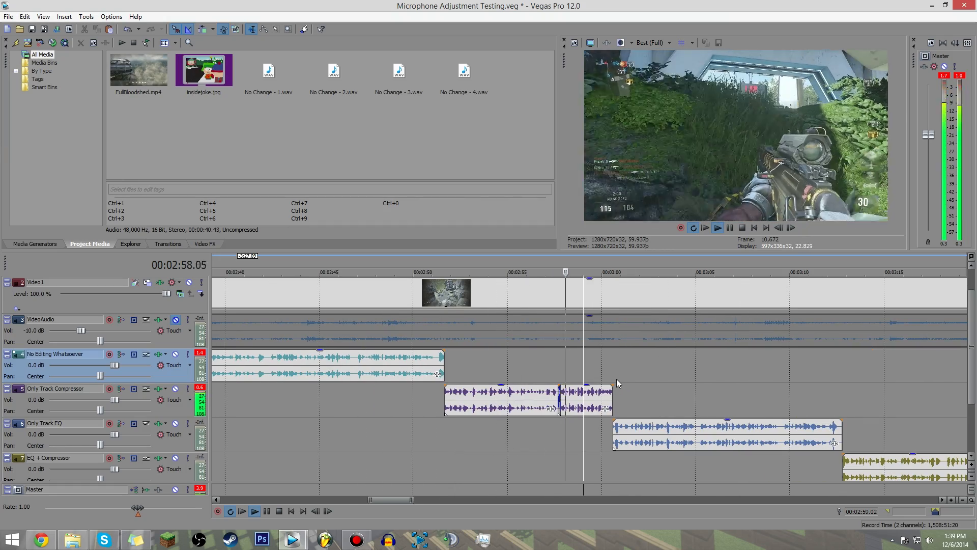
Listen to the microphone clip on the Only Track EQ track and save the project.
scroll(601, 386, up, 4)
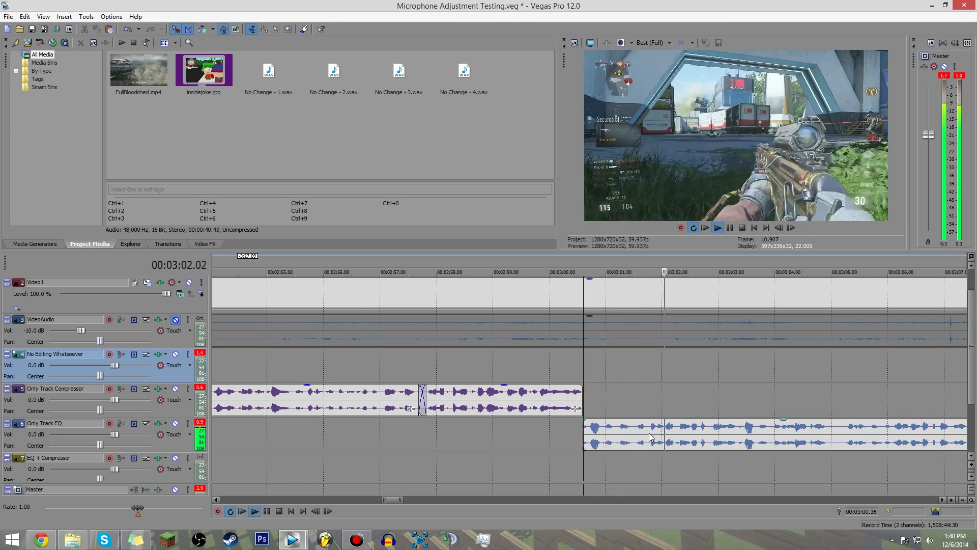
scroll(671, 422, down, 4)
click(740, 410)
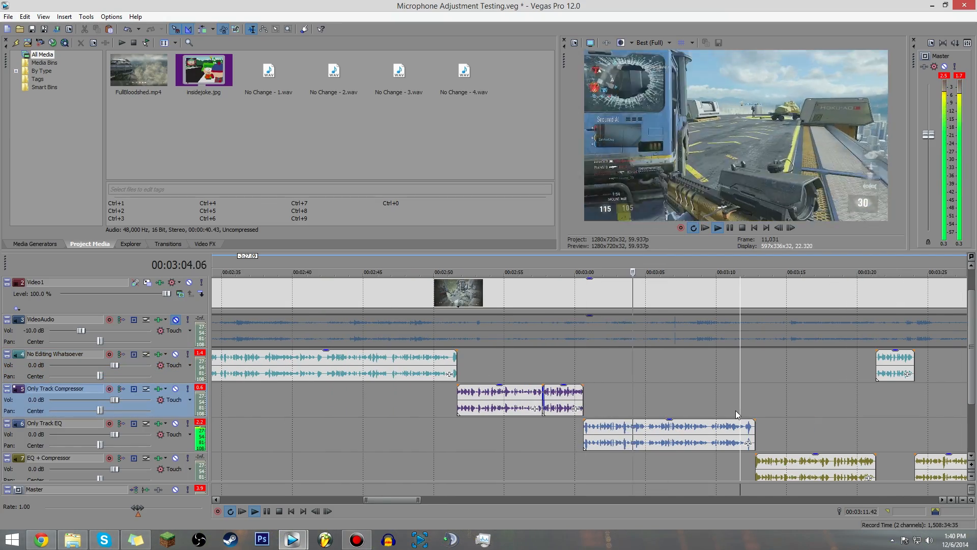
scroll(734, 411, up, 1)
scroll(681, 427, down, 1)
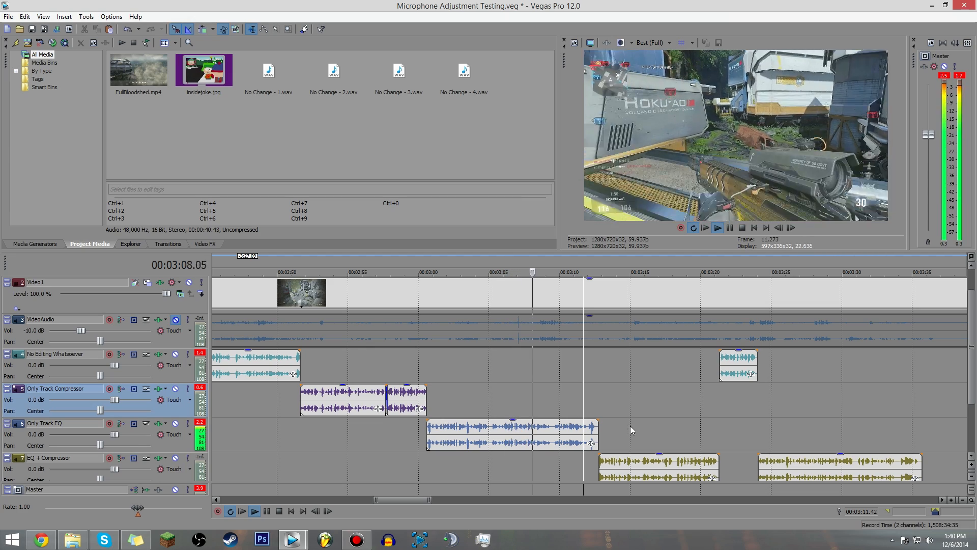
click(31, 31)
Listen to the first EQ + Compressor clip and compare it with the short unedited clip that follows.
scroll(603, 411, up, 5)
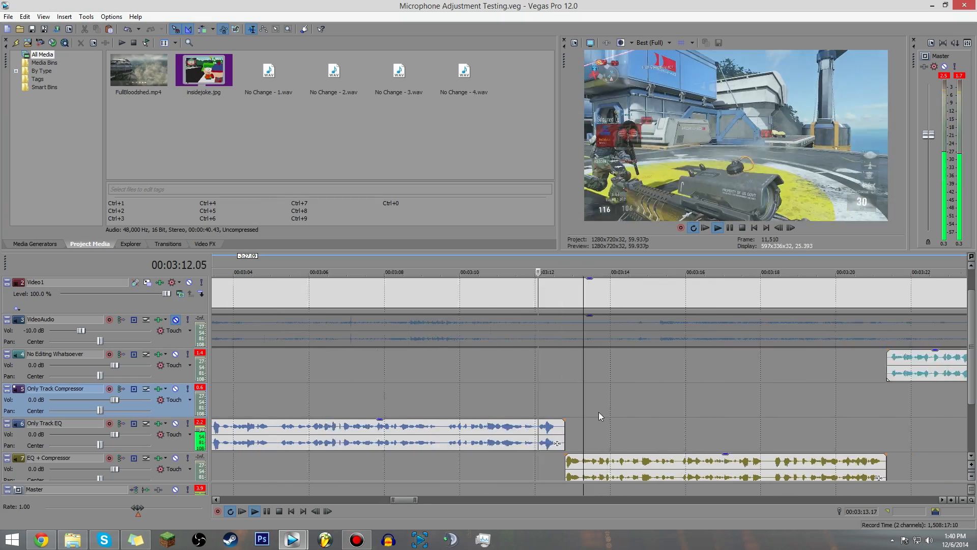
scroll(582, 447, down, 3)
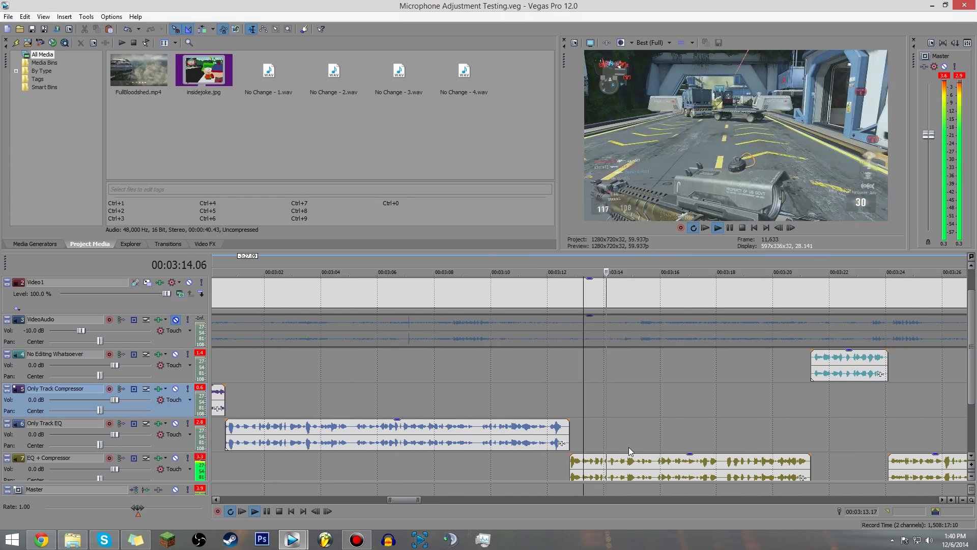
scroll(703, 436, down, 2)
click(729, 431)
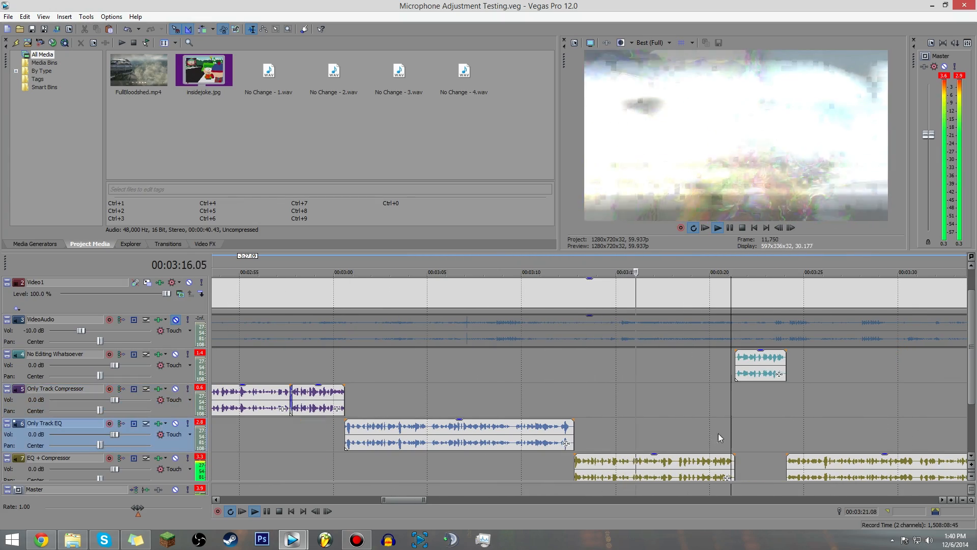
scroll(698, 441, up, 2)
scroll(636, 441, down, 3)
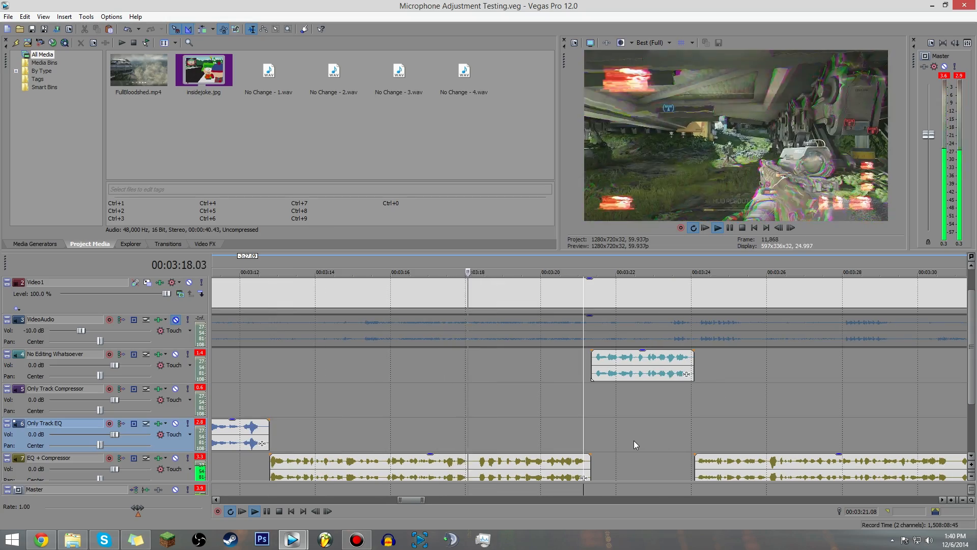
scroll(630, 443, up, 2)
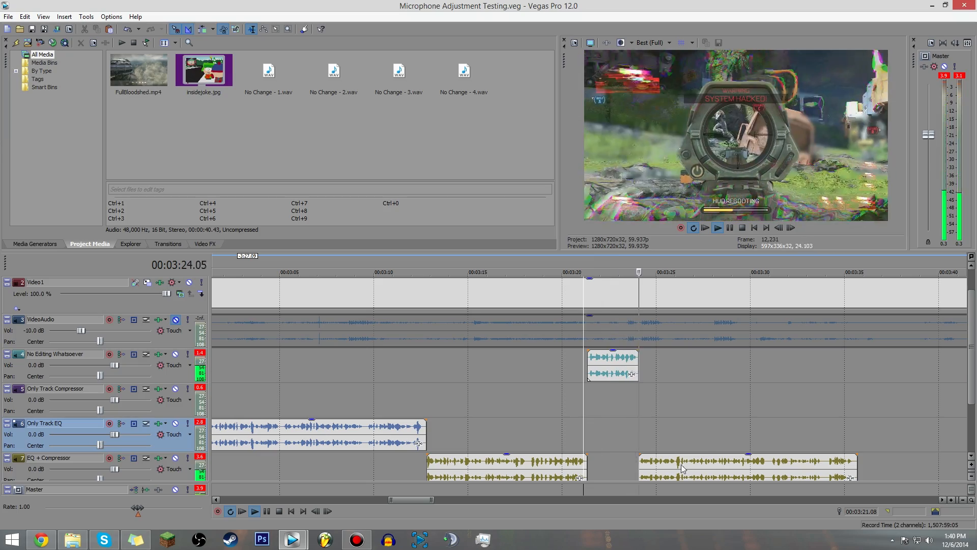
Listen to the second EQ + Compressor clip through to its end.
scroll(704, 444, up, 2)
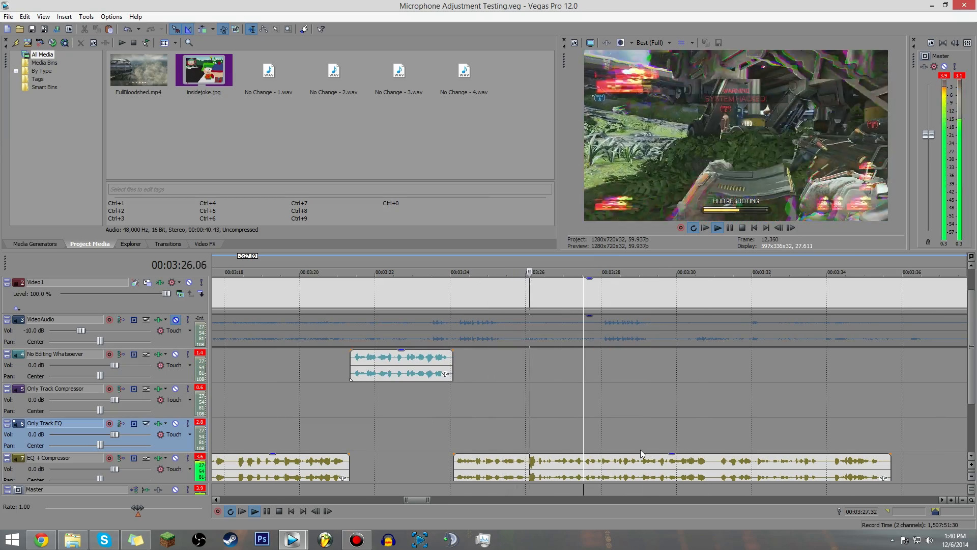
scroll(696, 449, down, 3)
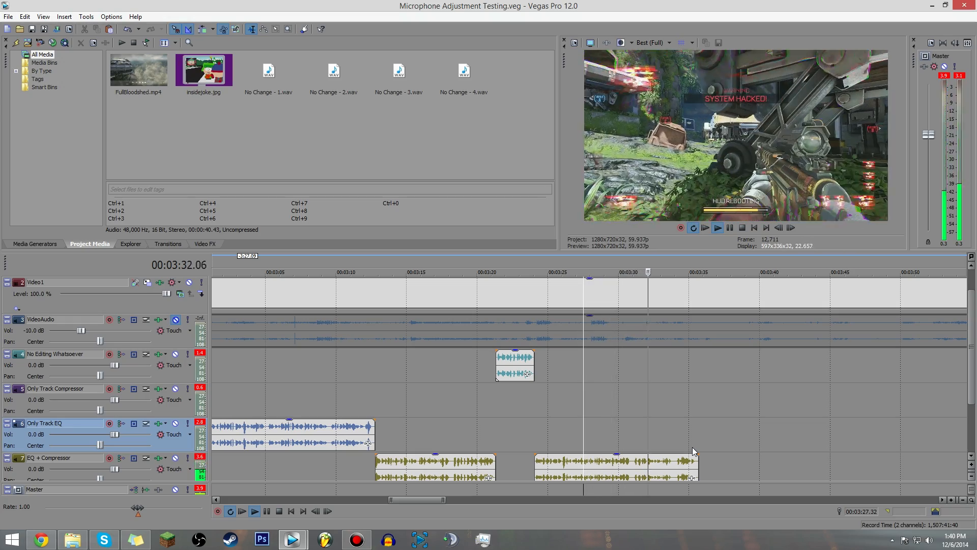
scroll(699, 441, down, 6)
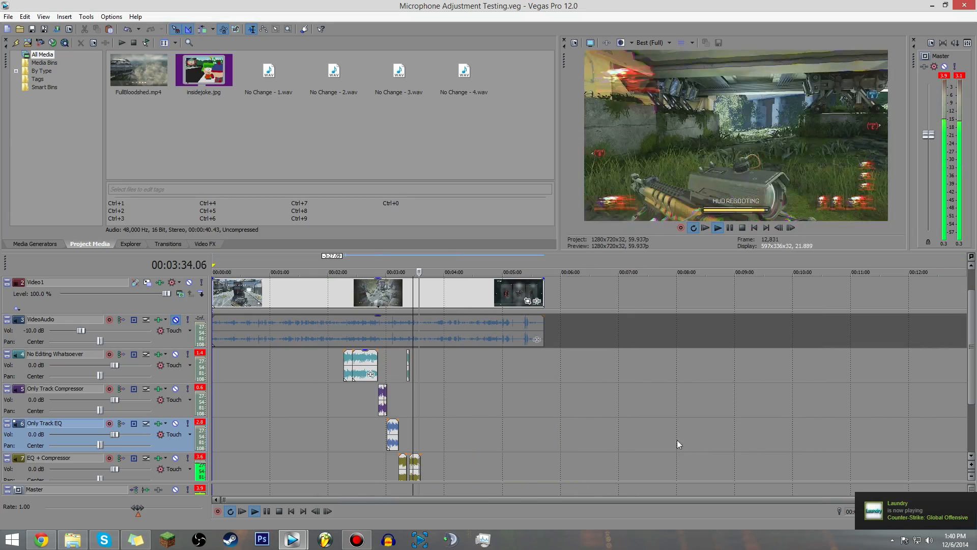
scroll(545, 423, up, 5)
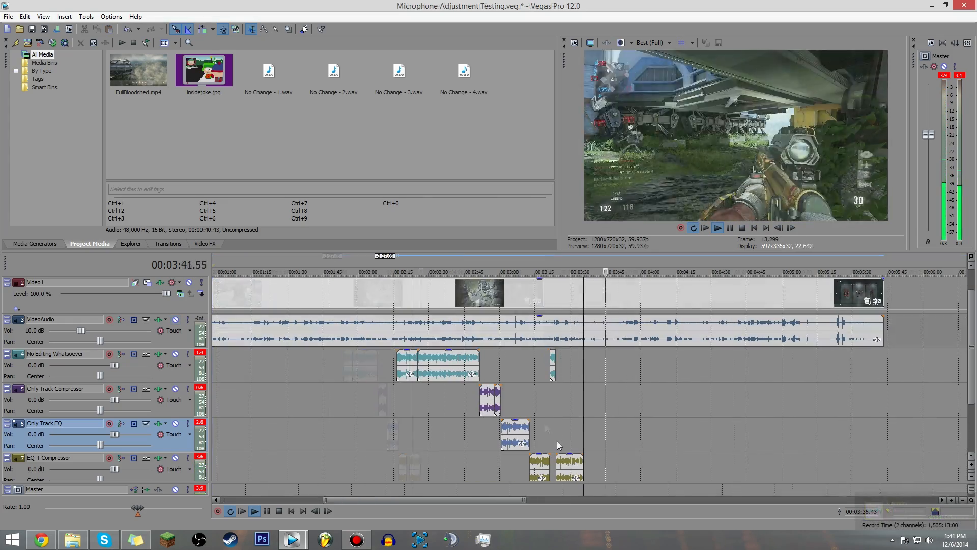
scroll(543, 434, down, 4)
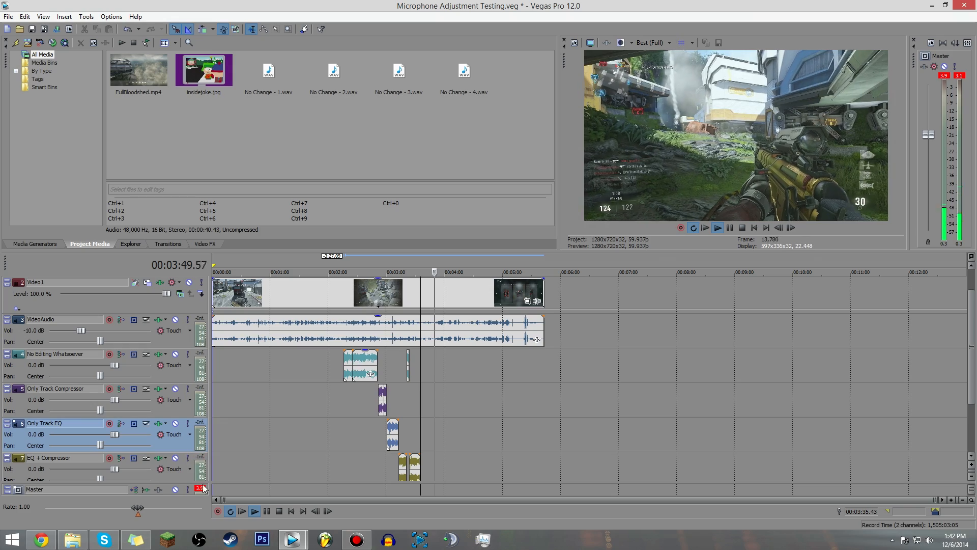
Examine the Track Noise Gate, Track EQ and Track Compressor in the No Editing Whatsoever track's effects chain.
click(158, 354)
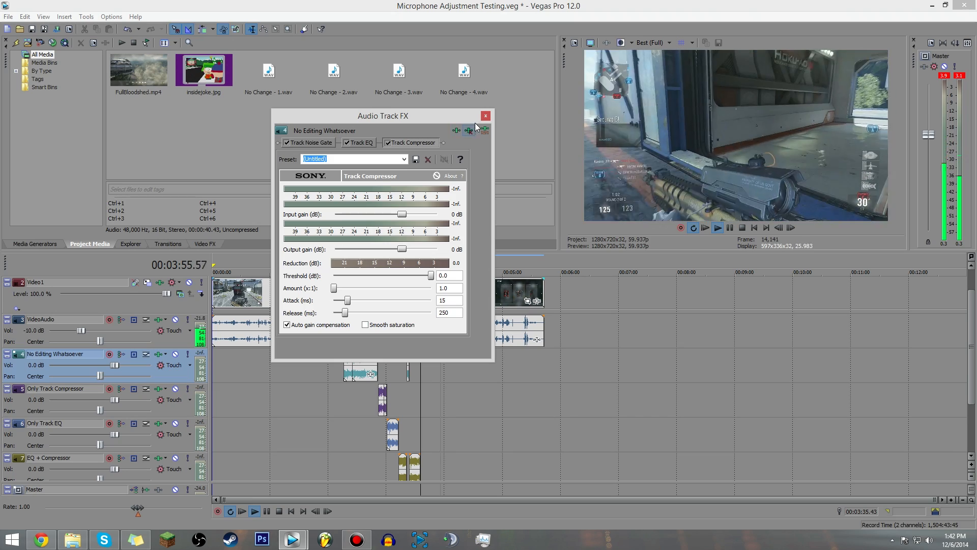
click(486, 115)
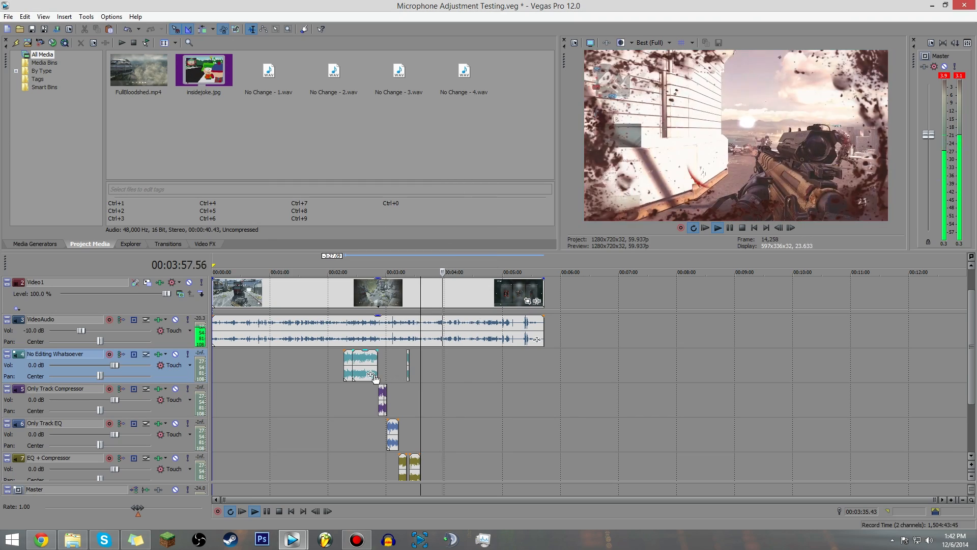
click(373, 369)
scroll(425, 385, up, 5)
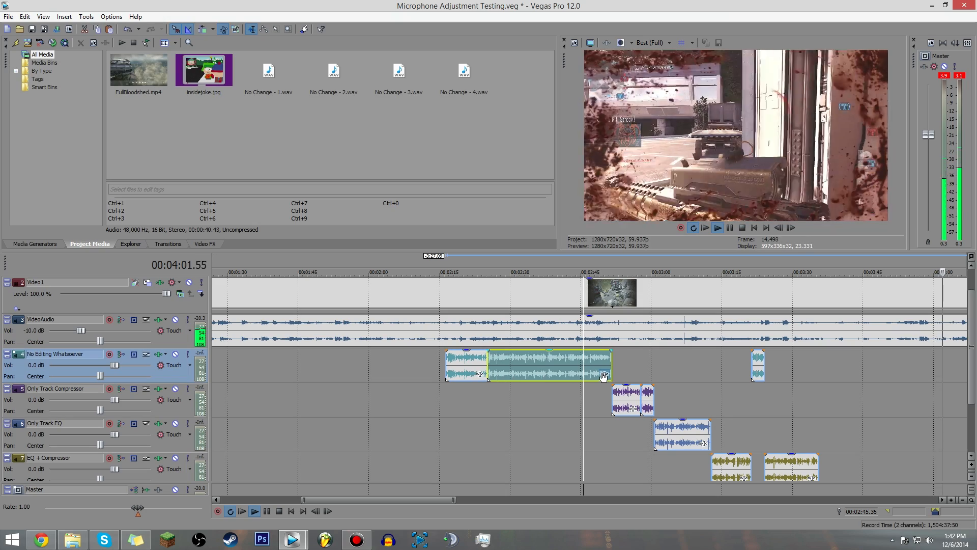
click(159, 355)
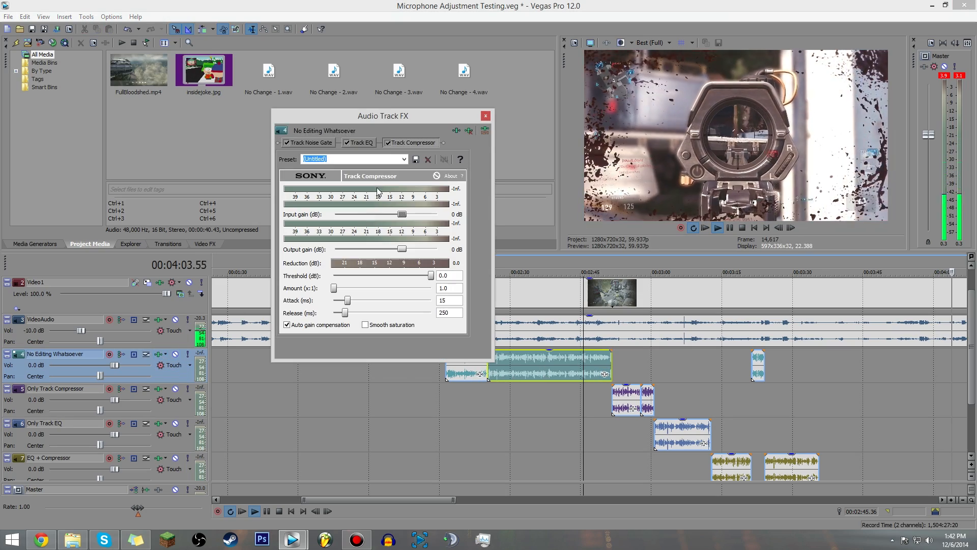
click(311, 142)
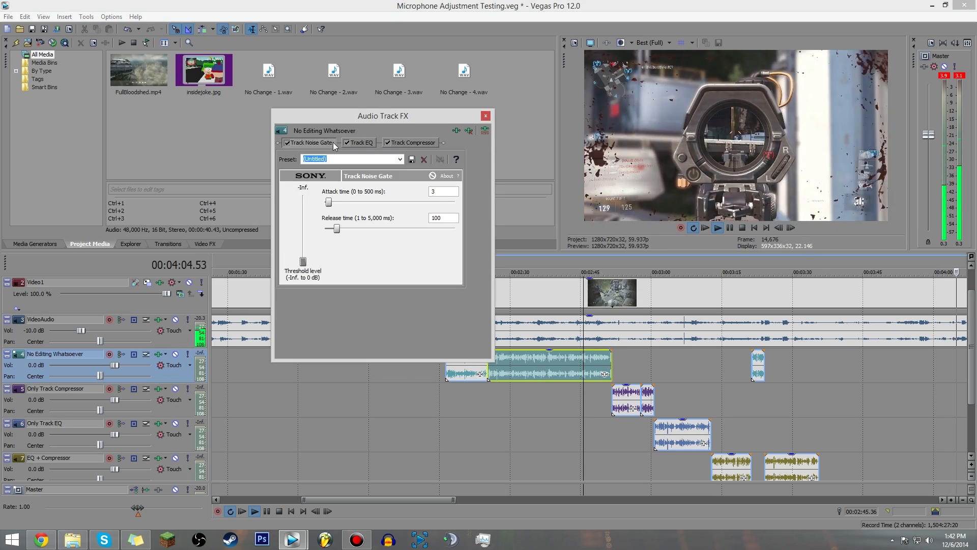
click(363, 143)
click(410, 143)
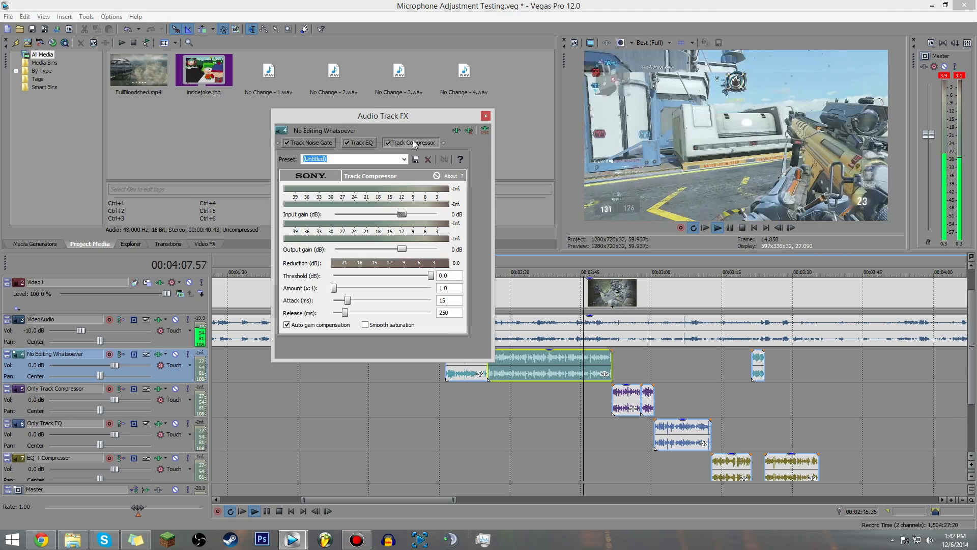
click(486, 116)
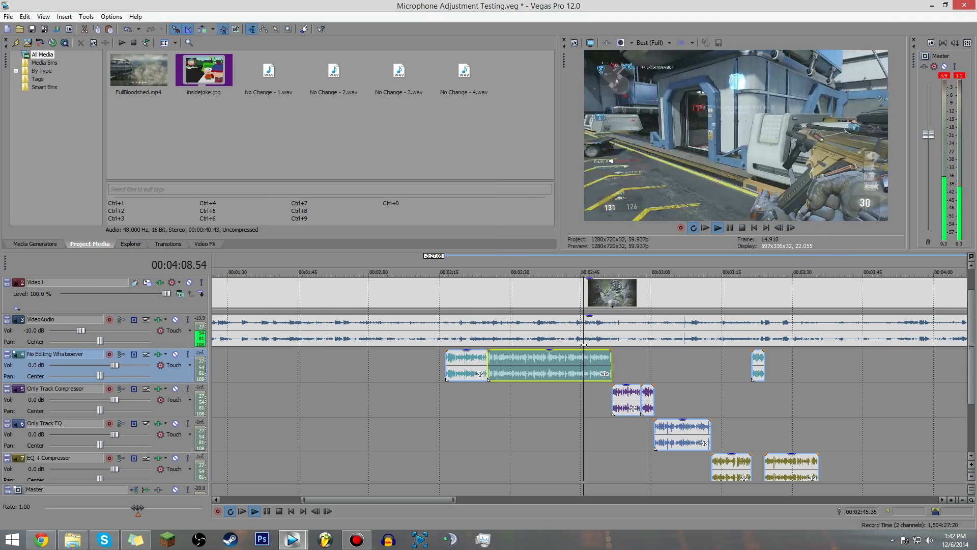
Add the Track Compressor and Track EQ plug-ins to the No Change - 3 clip on the No Editing Whatsoever track.
click(605, 374)
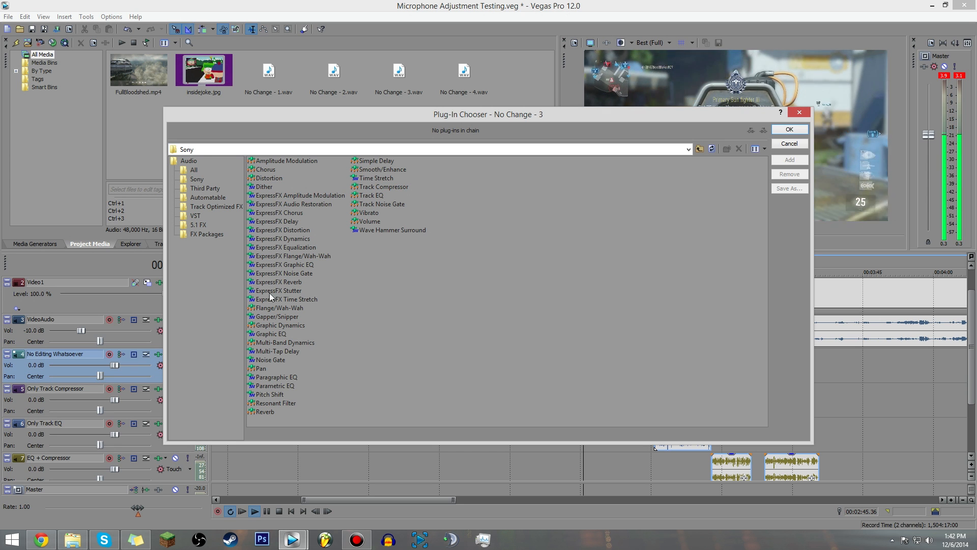
click(372, 195)
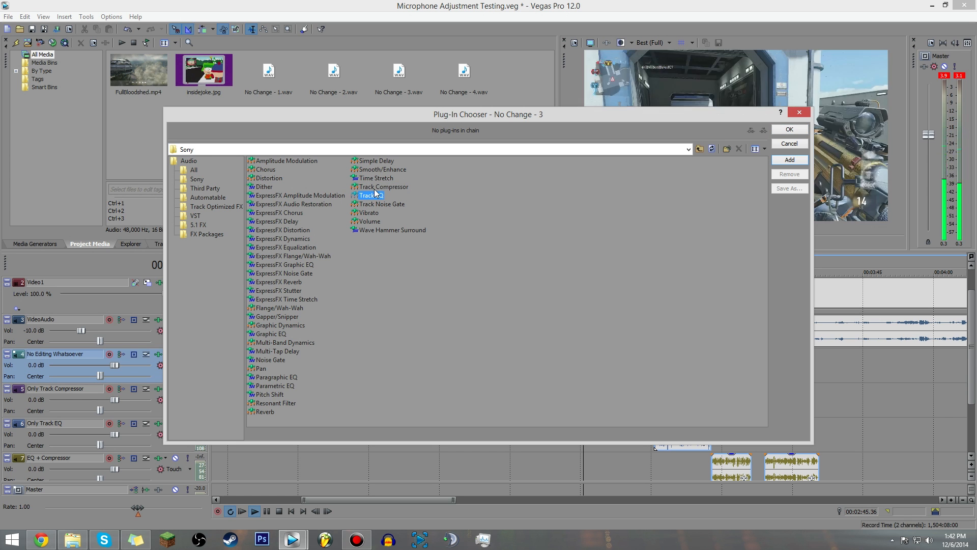
ctrl+click(382, 187)
click(790, 159)
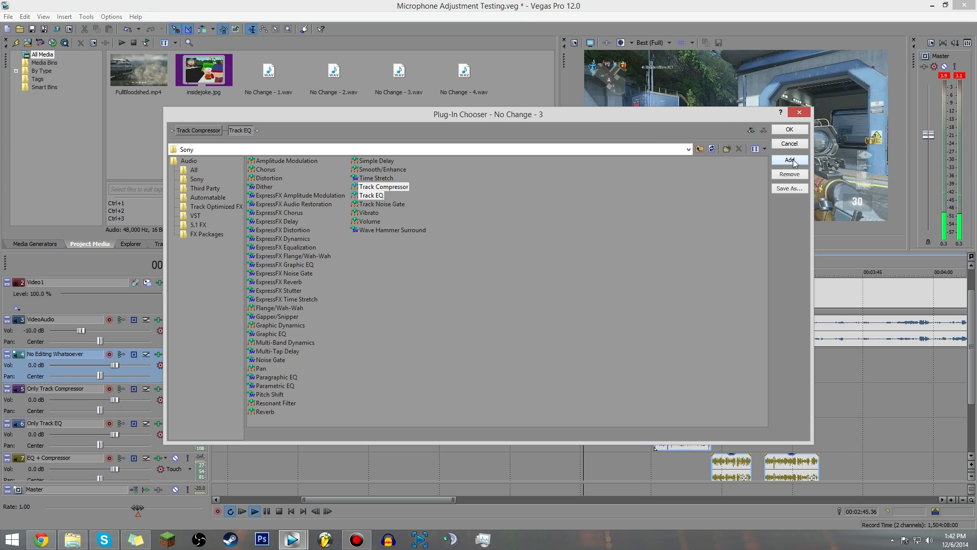
click(806, 132)
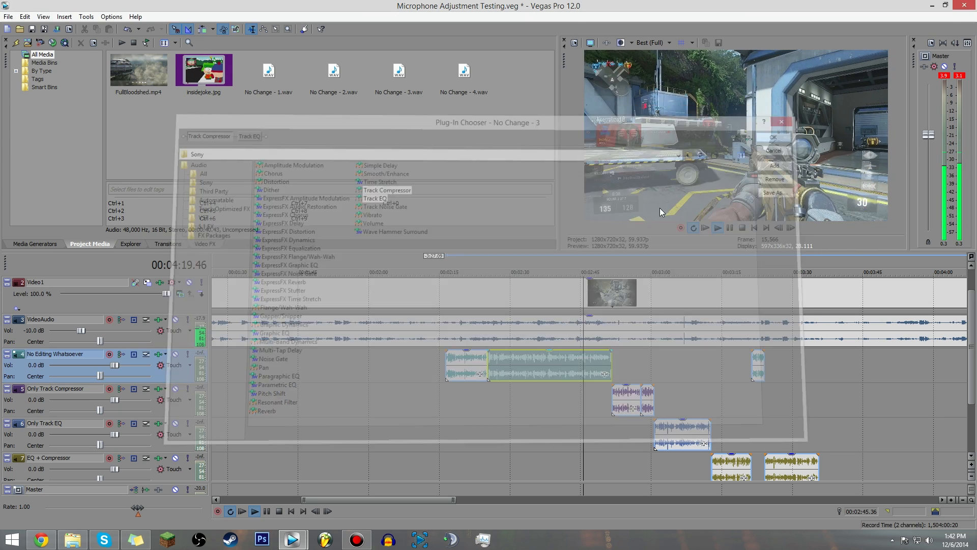
Apply the Vocals preset to the No Change - 3 clip's Track EQ, and enlarge and reposition the Audio Event FX window.
click(361, 143)
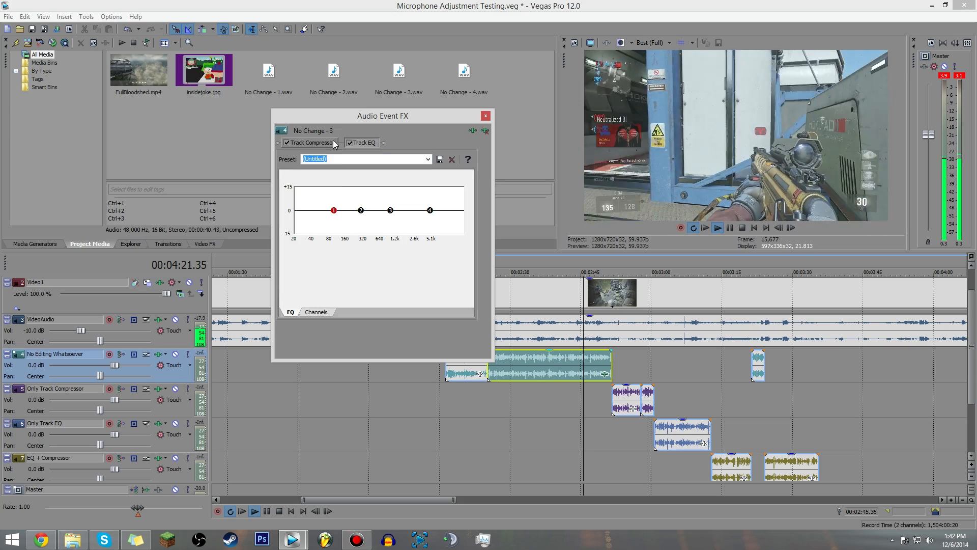
click(426, 159)
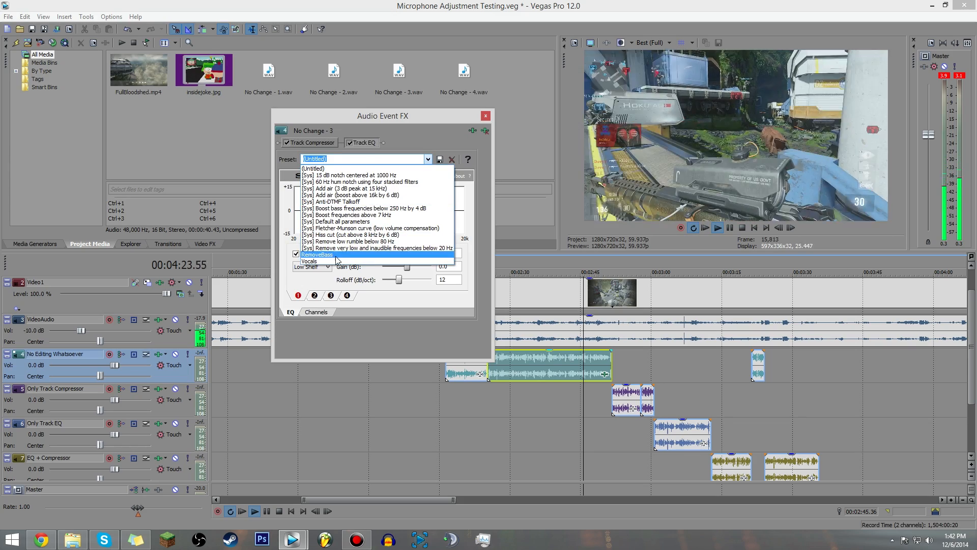
click(377, 260)
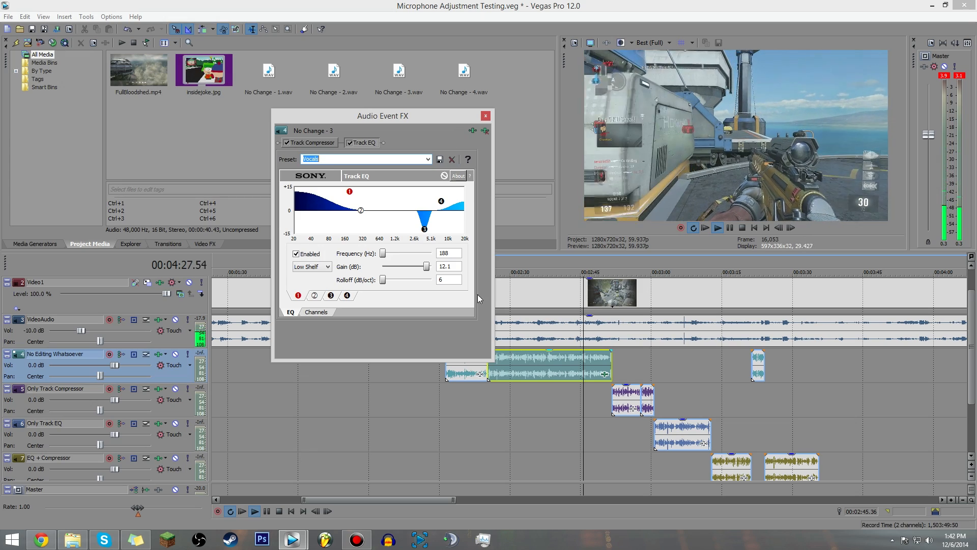
drag(493, 361, 528, 376)
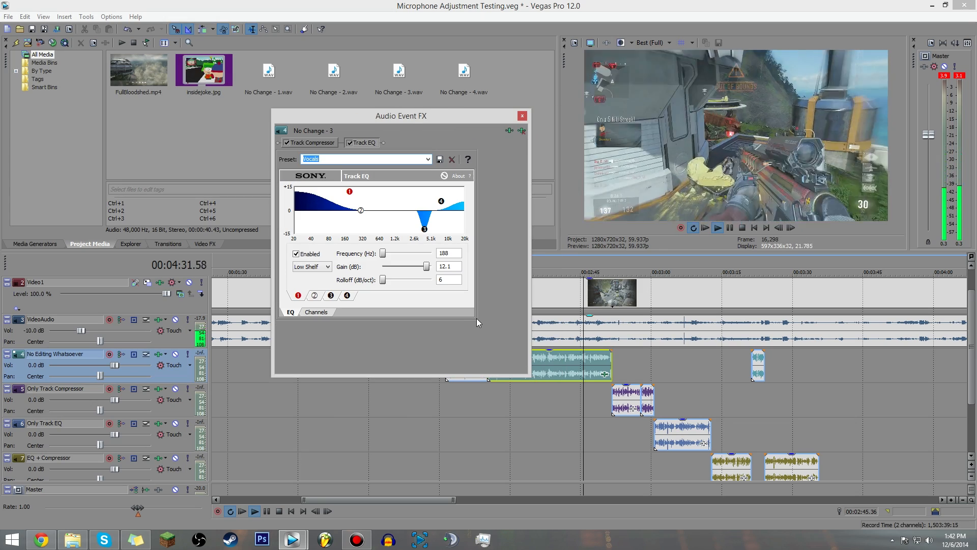
drag(432, 116, 479, 161)
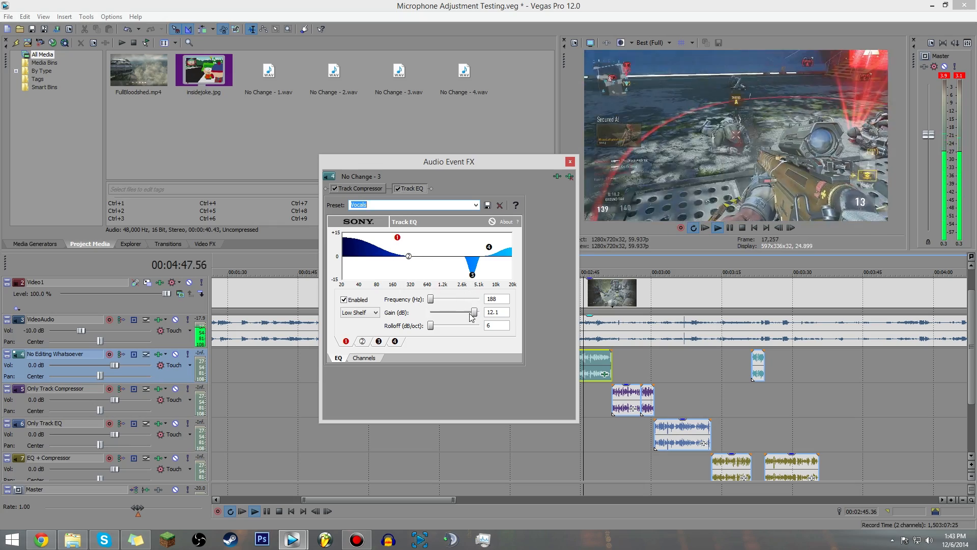
Try adjusting Track EQ bands 1, 3 and 4, including lowering the low-shelf gain to 8.4 dB, and reload the Vocals preset.
drag(475, 316, 470, 317)
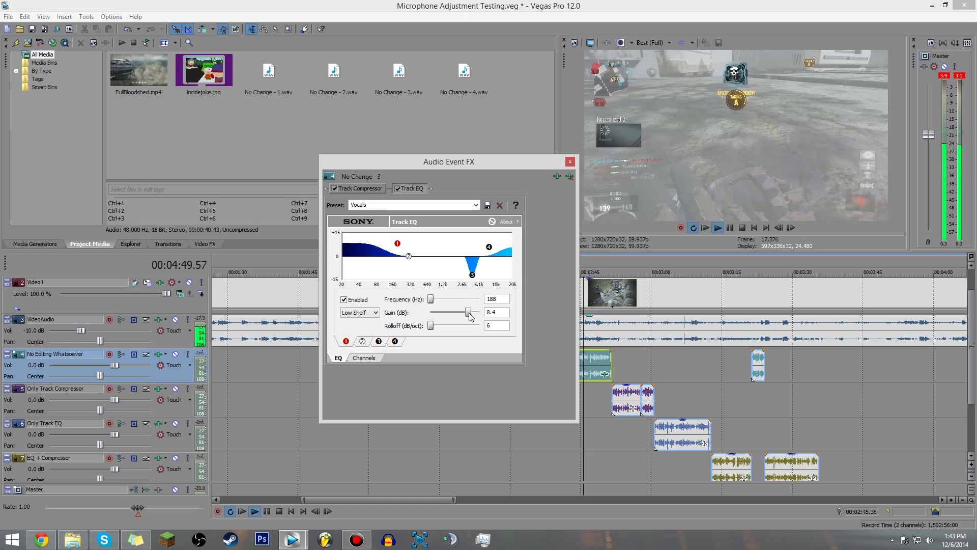
drag(398, 243, 401, 240)
click(470, 273)
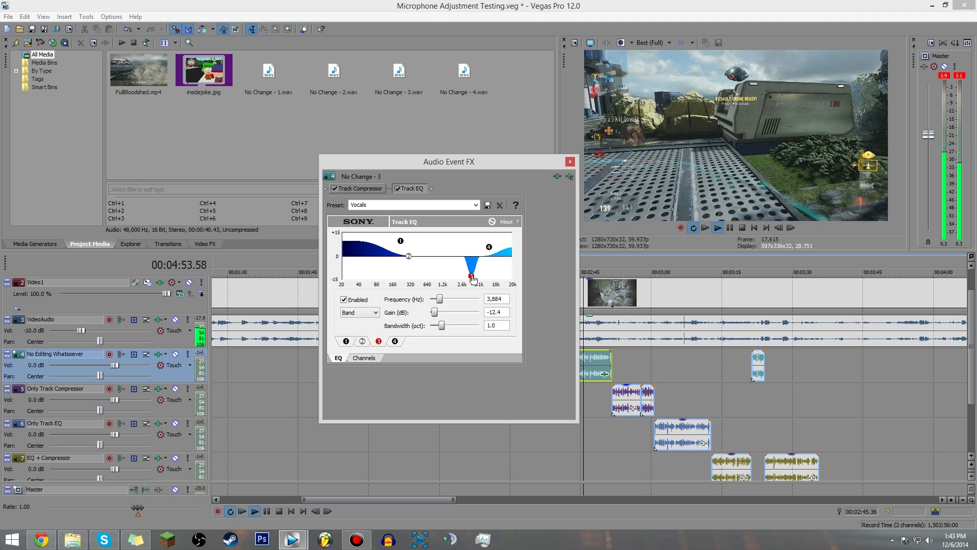
drag(489, 247, 488, 246)
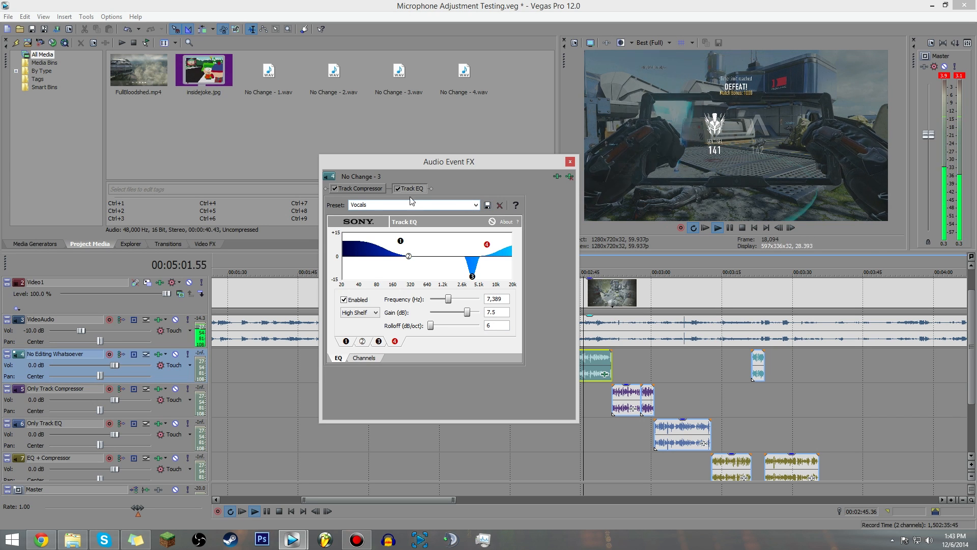
click(475, 205)
click(462, 277)
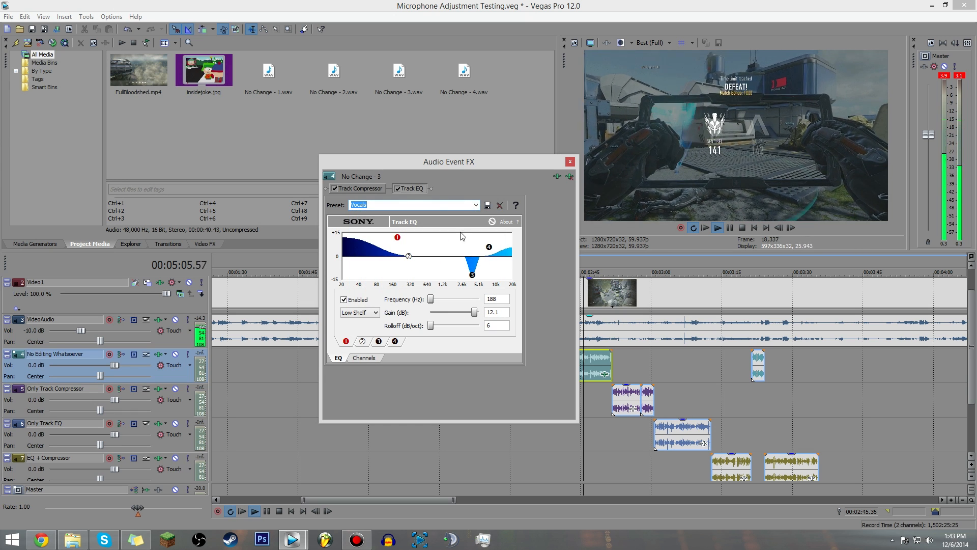
Apply the Vocals preset to the No Change - 3 clip's Track Compressor.
click(366, 188)
click(468, 204)
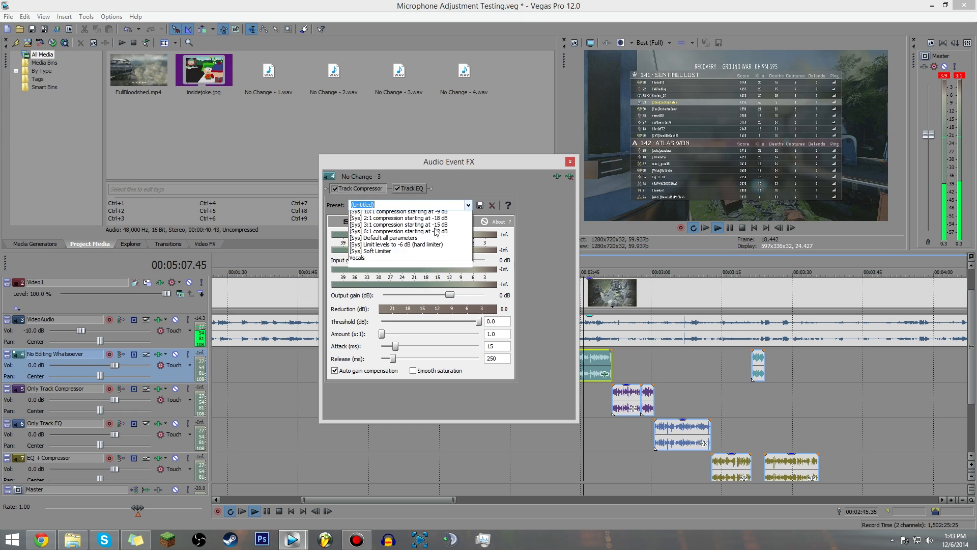
click(397, 277)
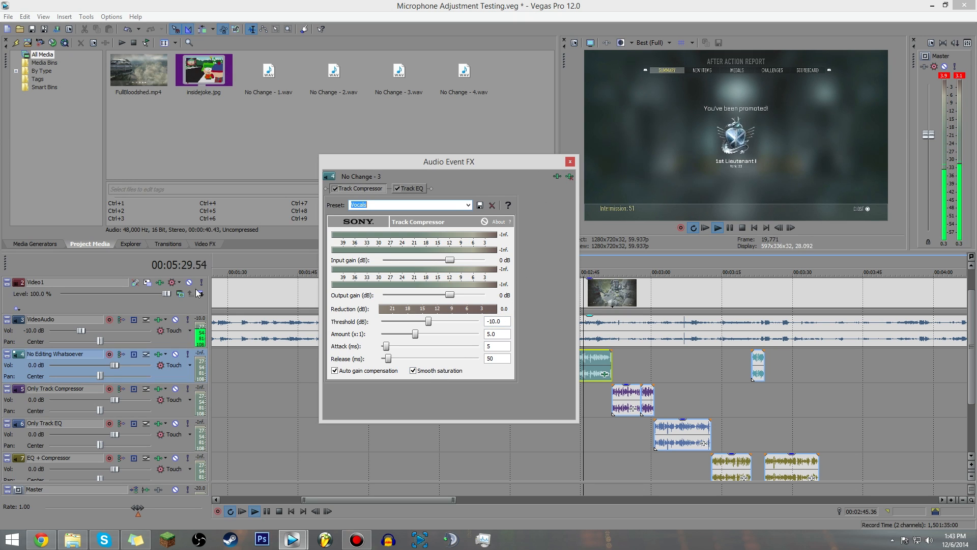
Mute the VideoAudio track, close the Audio Event FX window and stop playback.
click(175, 320)
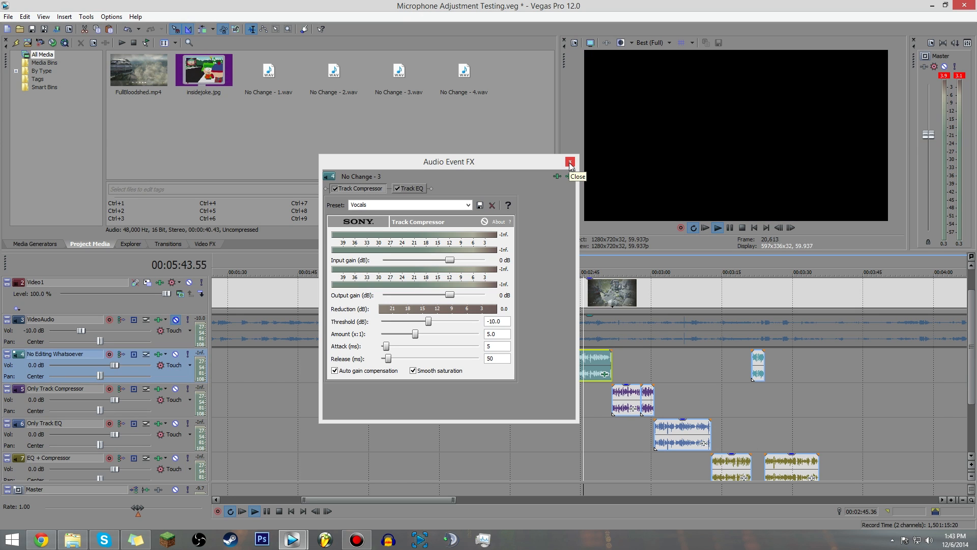
click(569, 163)
key(space)
Examine the gameplay footage at several points along the Video1 clip with the whole project in view.
scroll(523, 288, down, 10)
click(540, 289)
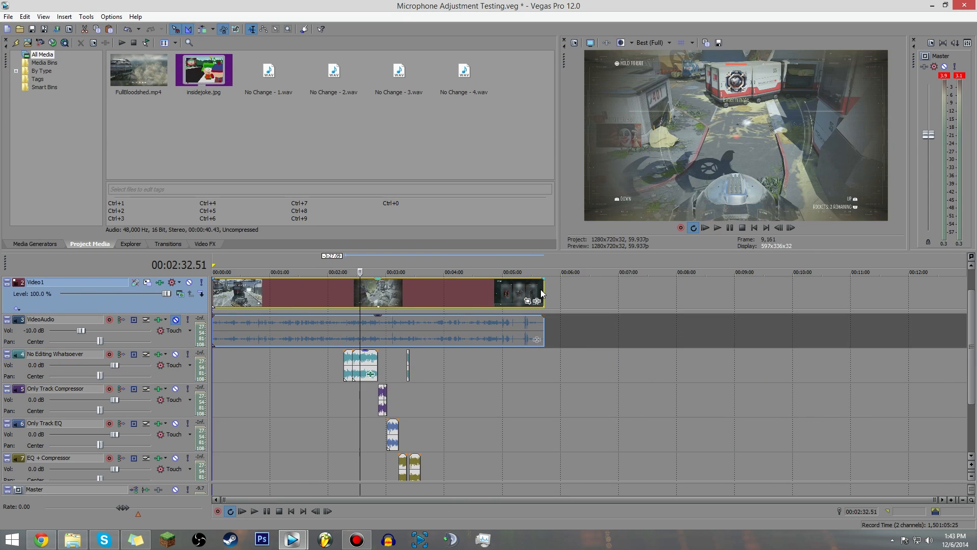
click(303, 299)
click(245, 300)
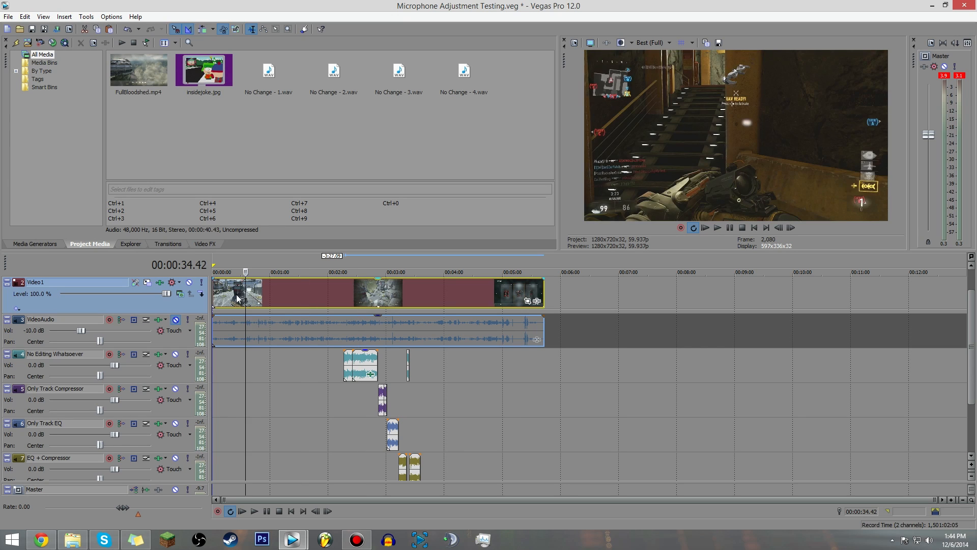
click(225, 304)
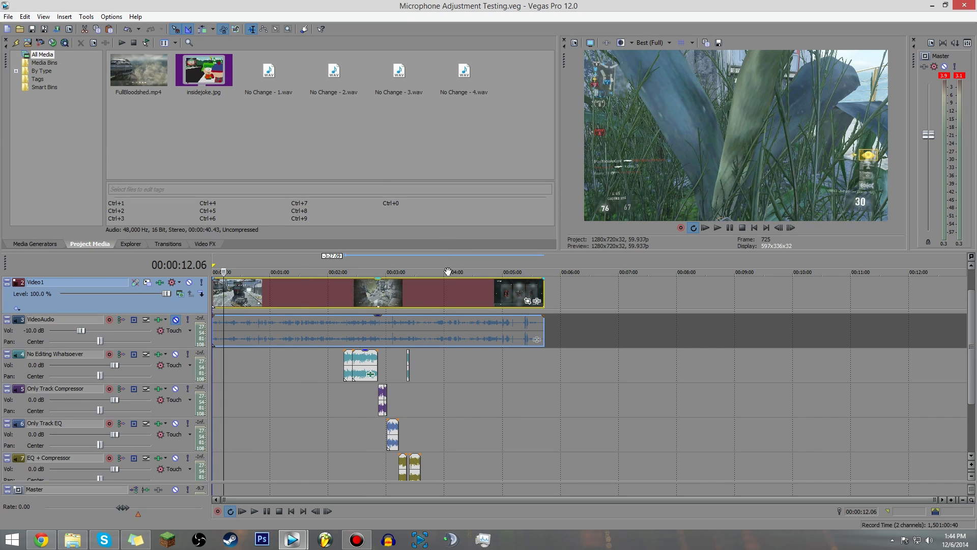
click(425, 295)
click(371, 296)
click(328, 291)
click(307, 294)
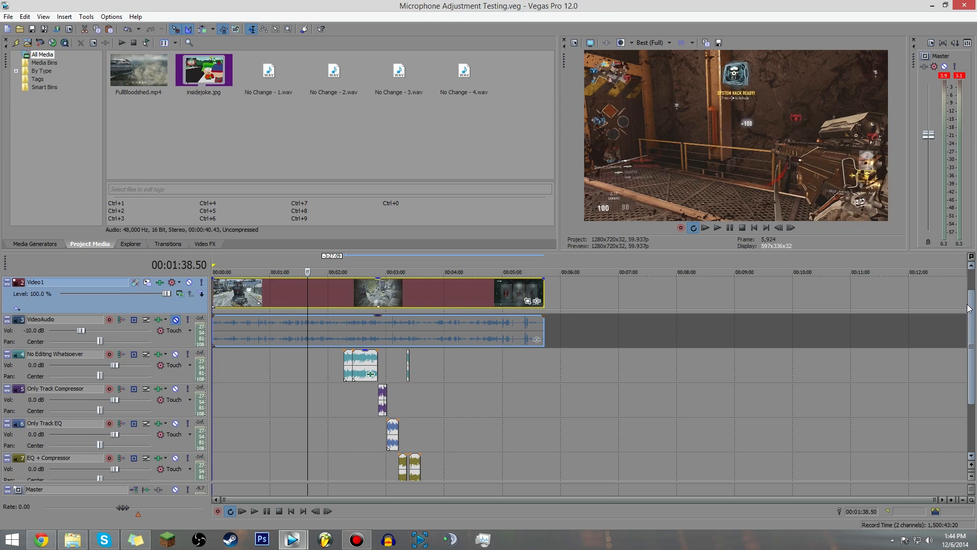
Remove the Track Compressor and Track EQ from the No Change - 3 clip and deselect the Video1 clip.
mouse_move(969, 327)
mouse_down()
mouse_move(967, 336)
mouse_move(968, 327)
mouse_up()
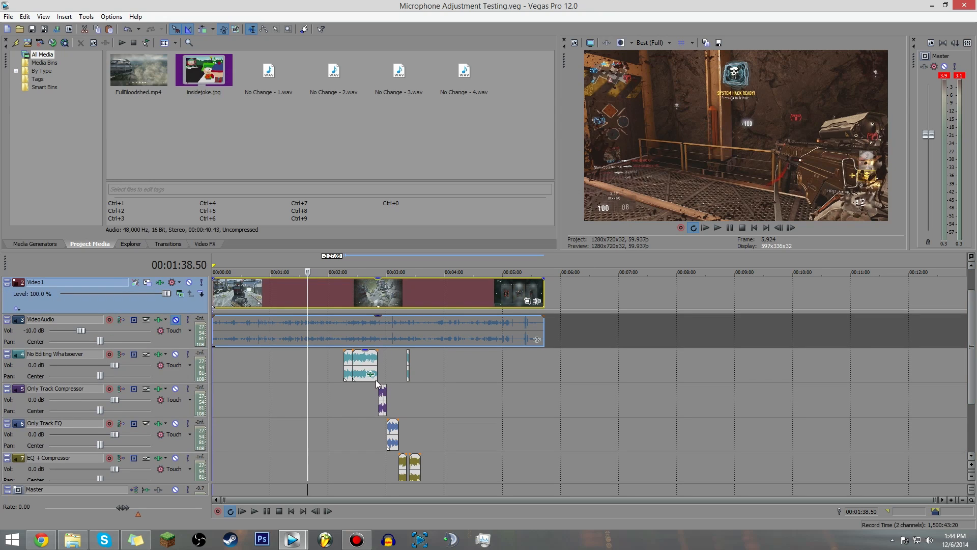
click(369, 377)
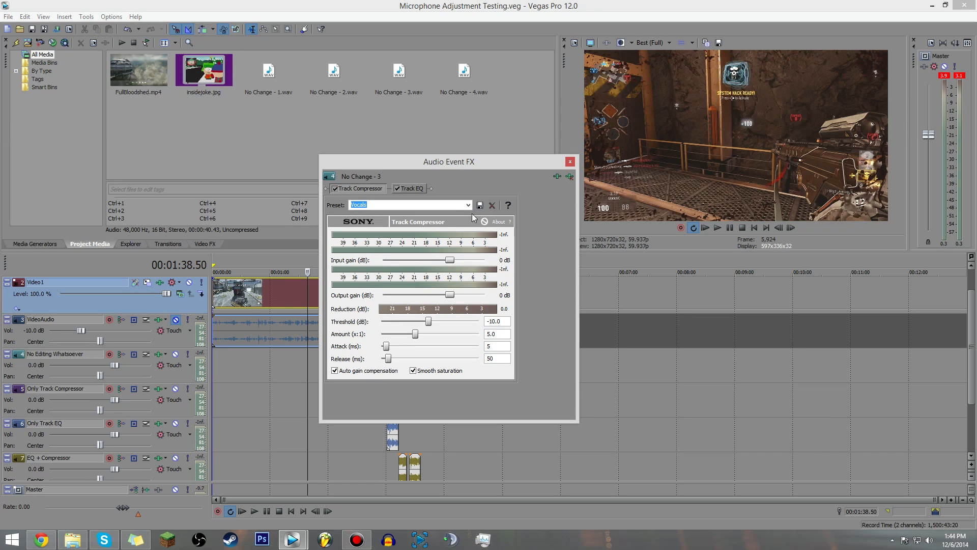
click(570, 176)
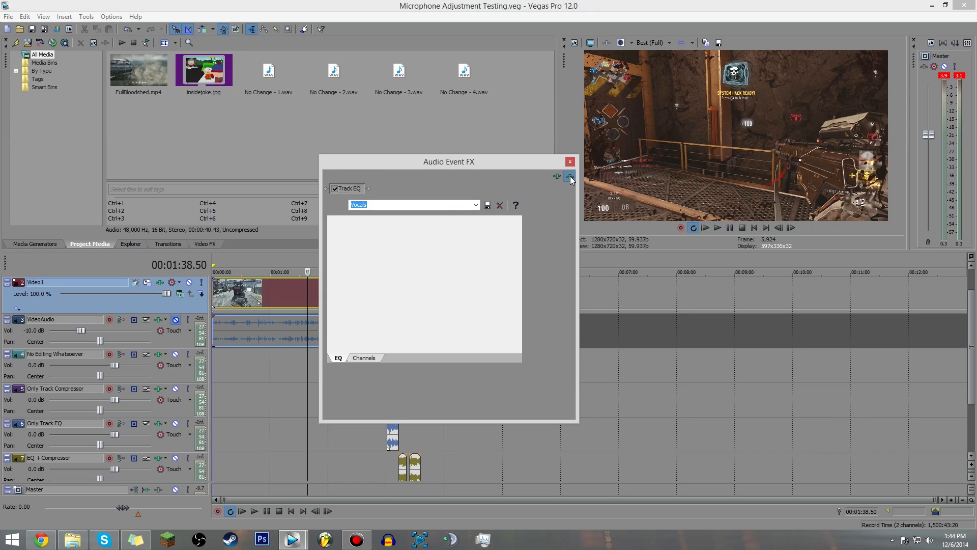
click(570, 176)
click(570, 162)
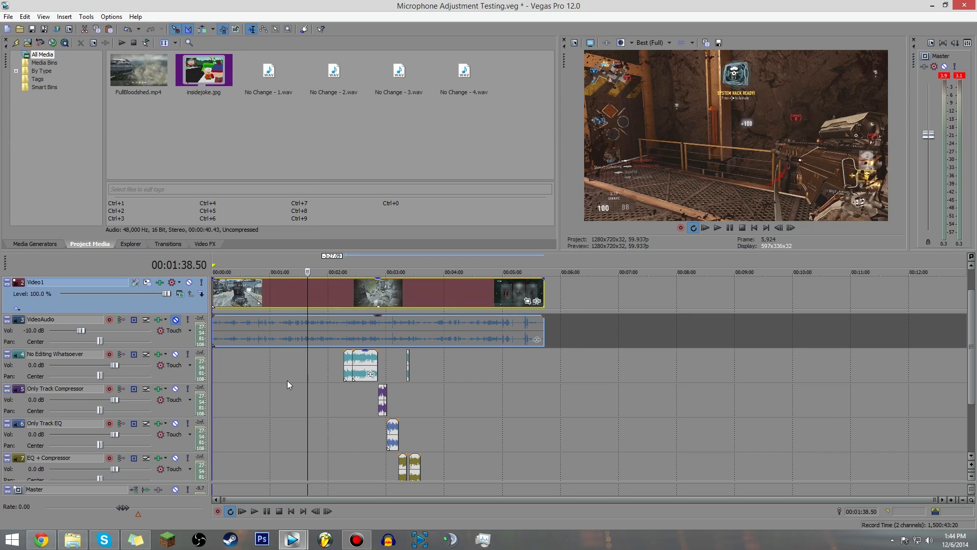
click(287, 380)
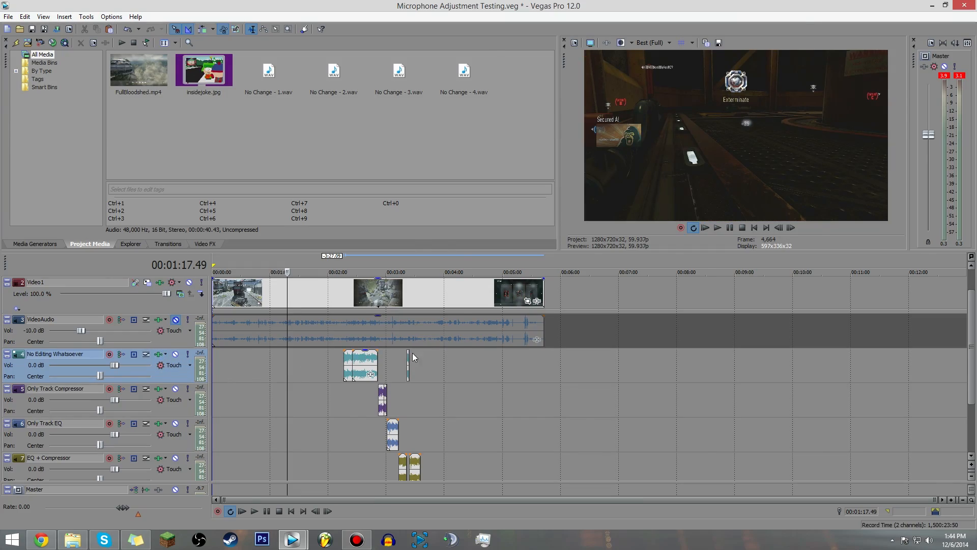